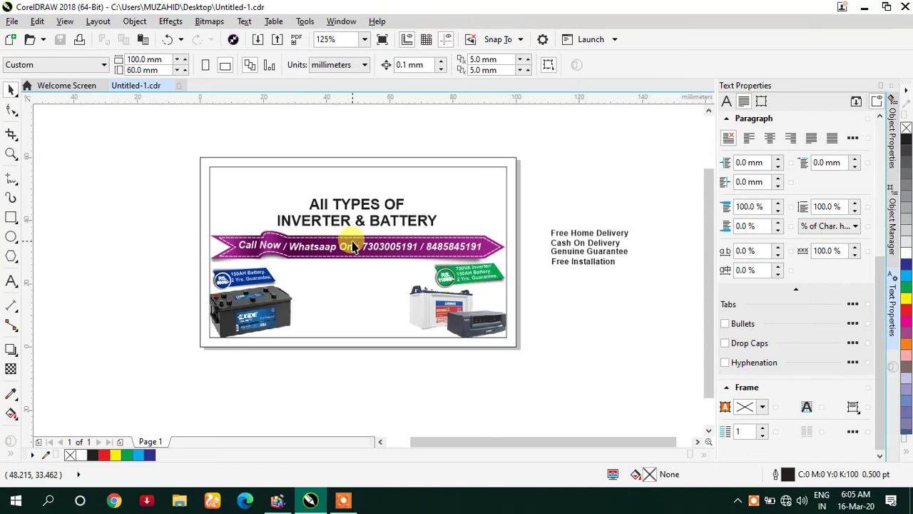
Examine the inverter and battery flyer and the four separate service lines placed beside the page.
scroll(350, 233, up, 2)
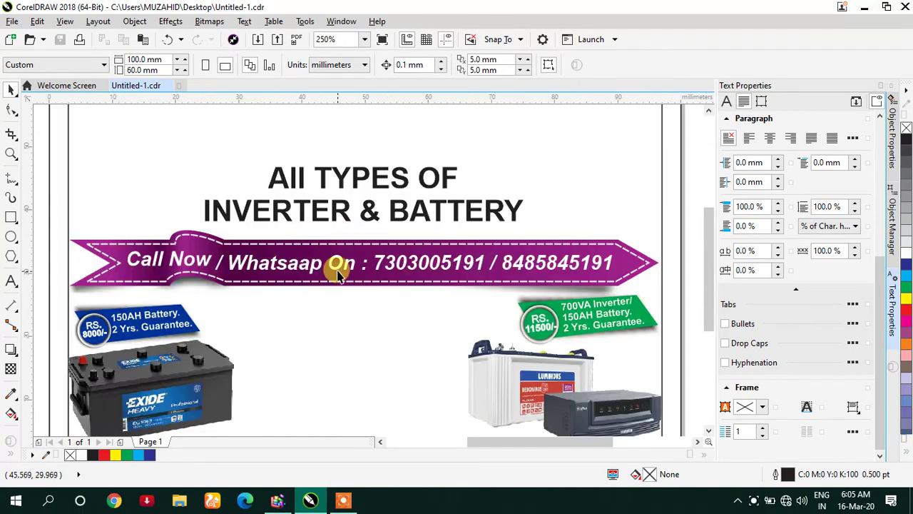
scroll(332, 269, down, 2)
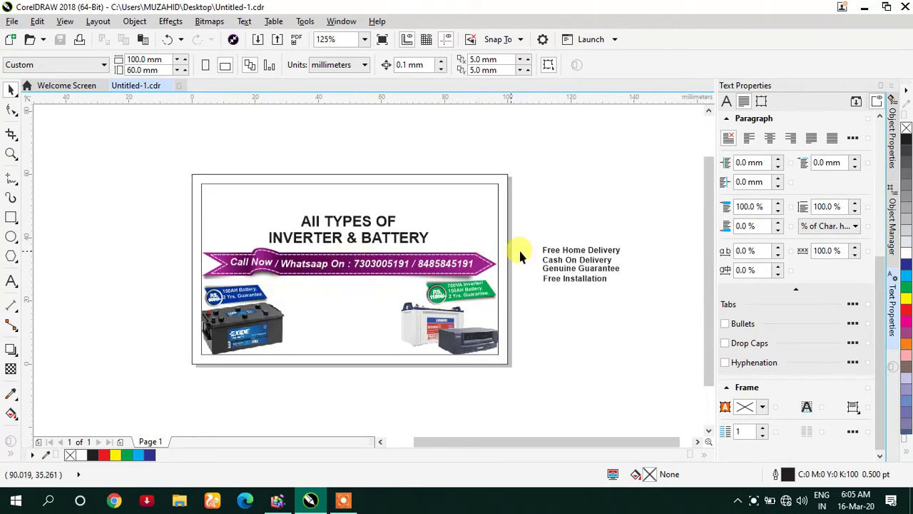
scroll(612, 261, up, 2)
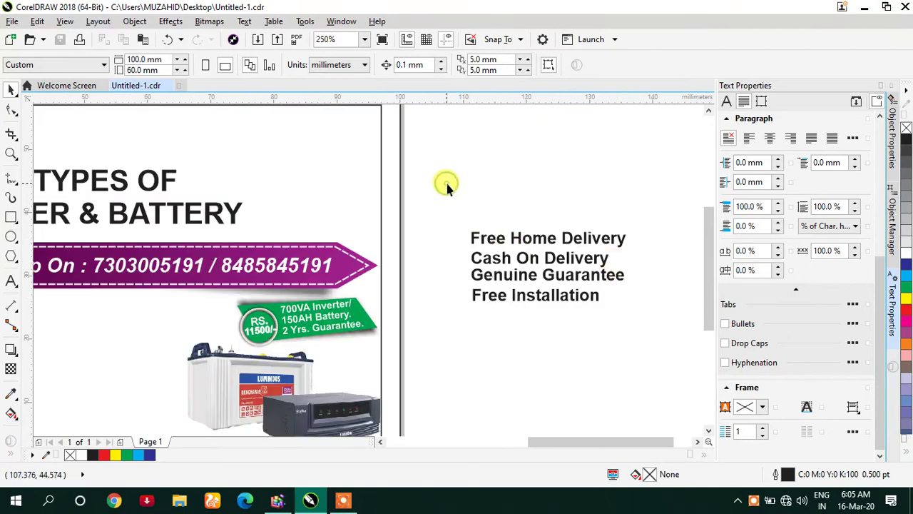
click(483, 245)
click(483, 259)
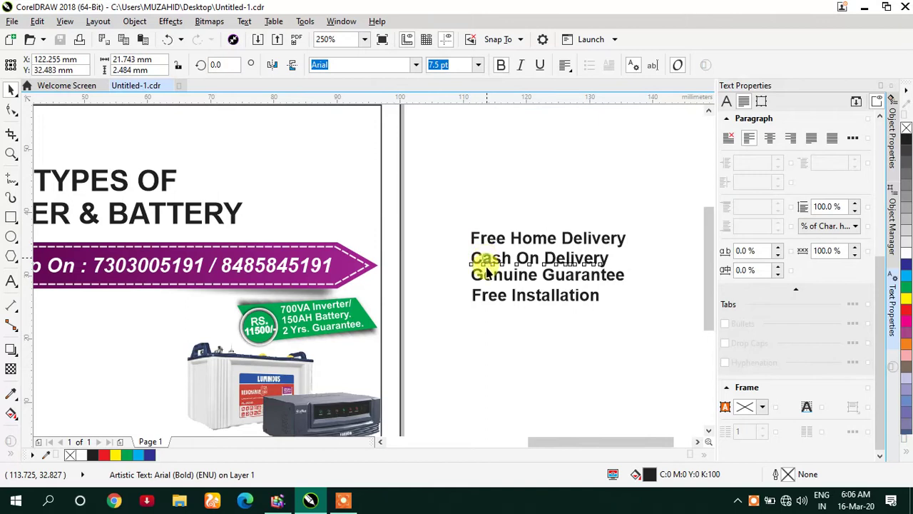
click(491, 278)
click(489, 296)
key(Escape)
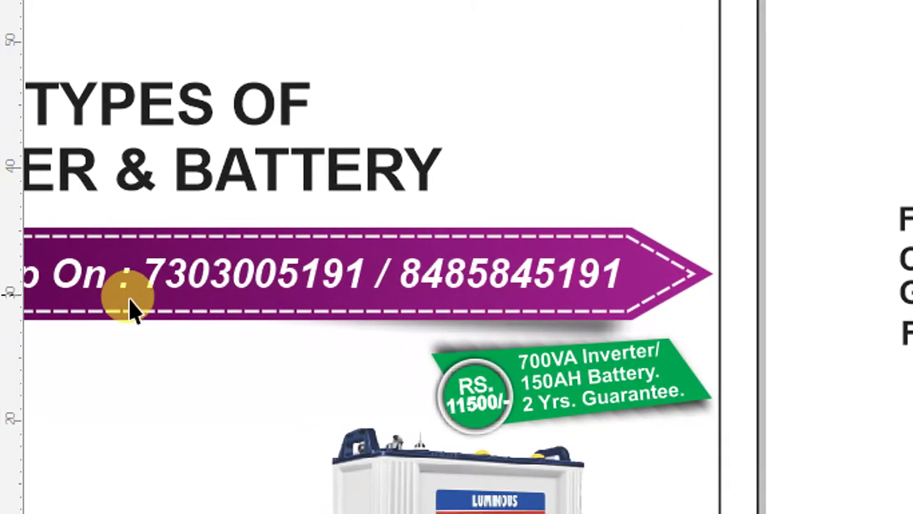
Draw a paragraph text frame about 30 mm wide and 14 mm high beside the page, above the loose service lines.
click(33, 312)
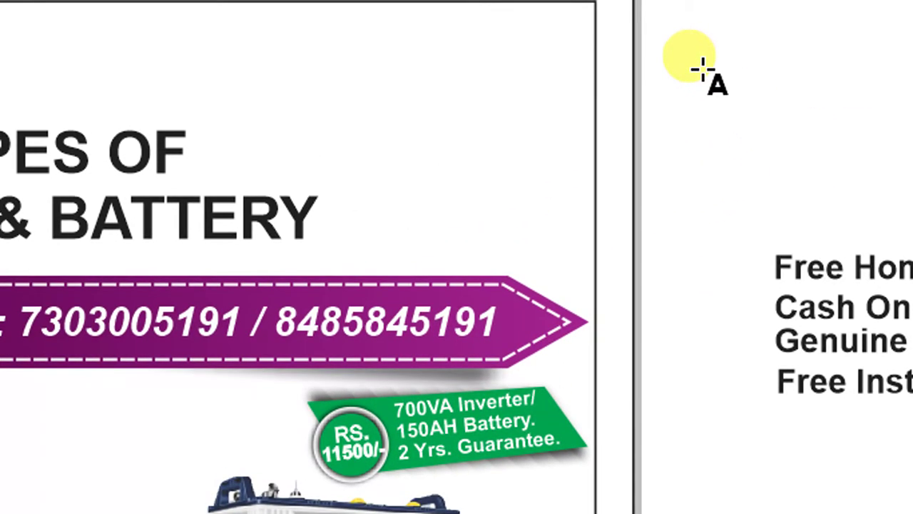
drag(703, 9, 769, 61)
drag(769, 131, 912, 255)
drag(776, 254, 776, 255)
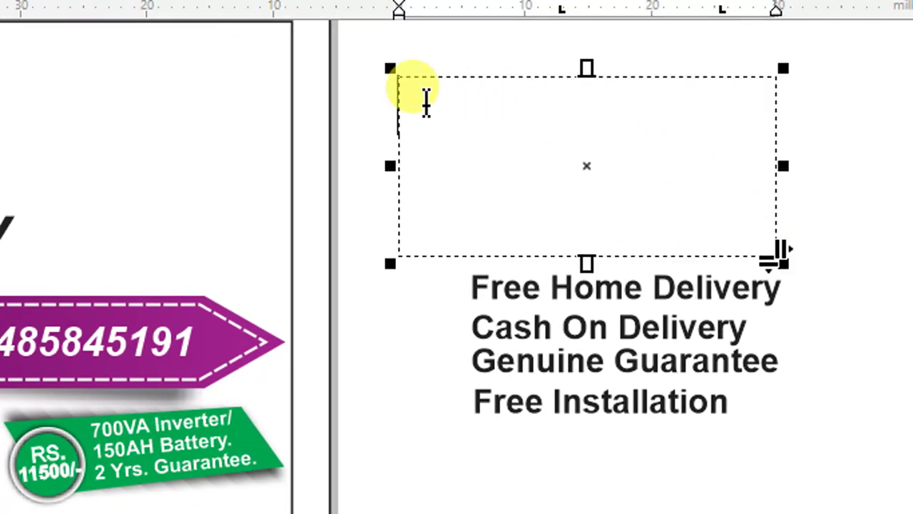
Enter "Free Home Delivery" in the paragraph frame and widen the frame to about 39 mm.
text(Free)
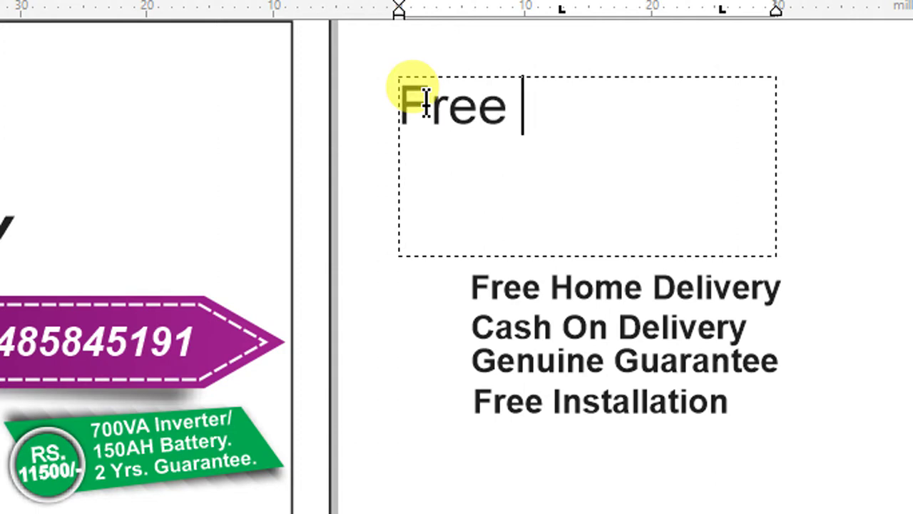
text( Home )
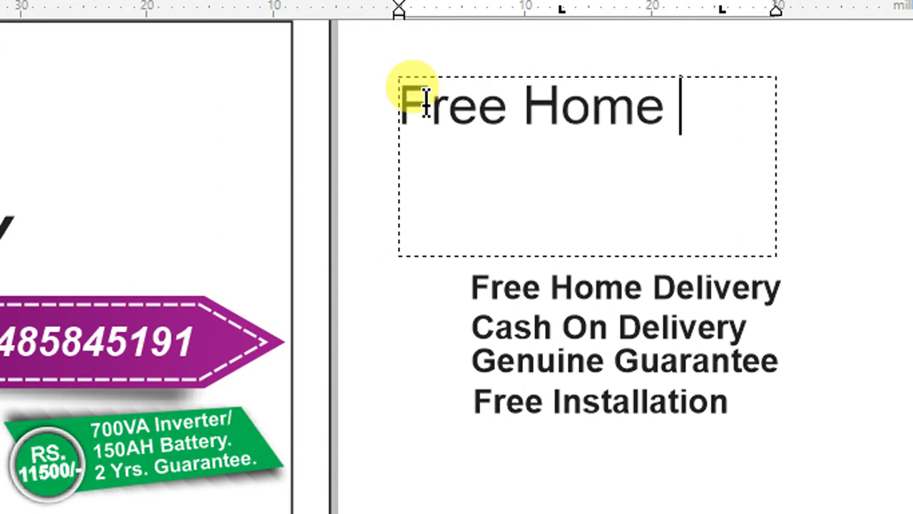
text(Deli)
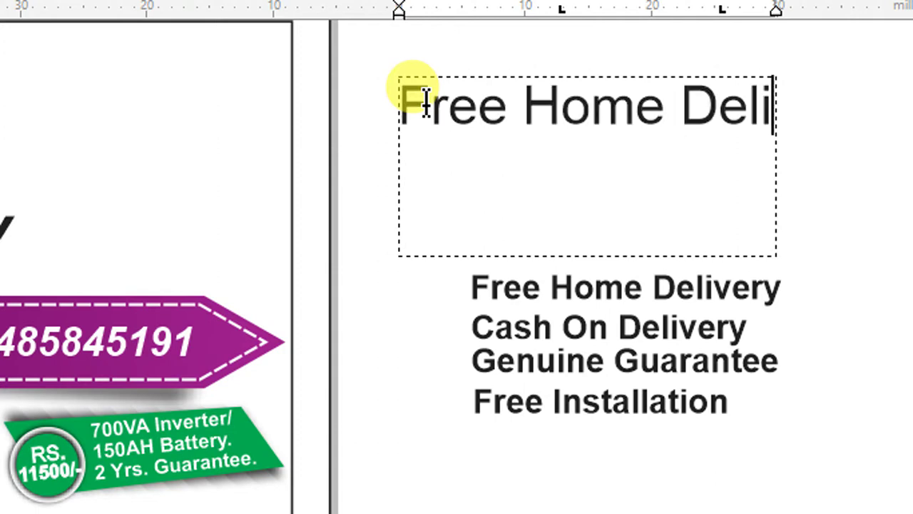
text(very)
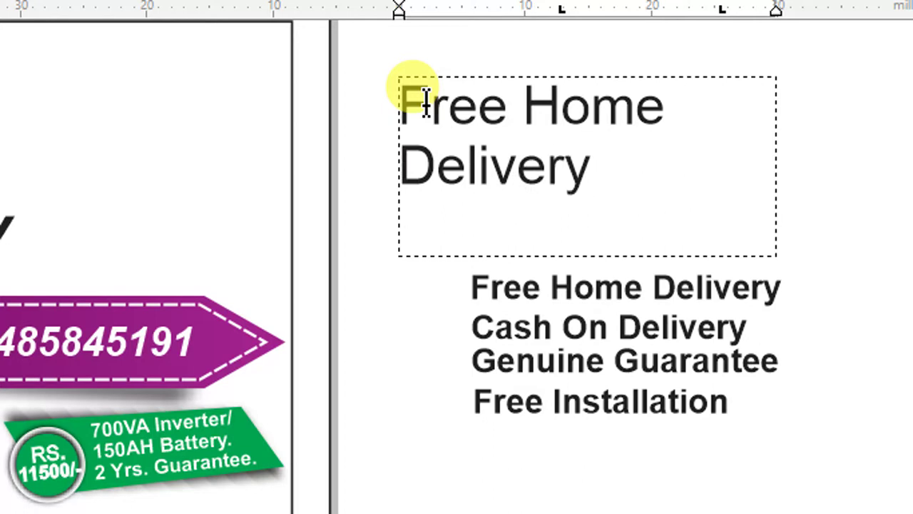
drag(783, 162, 868, 163)
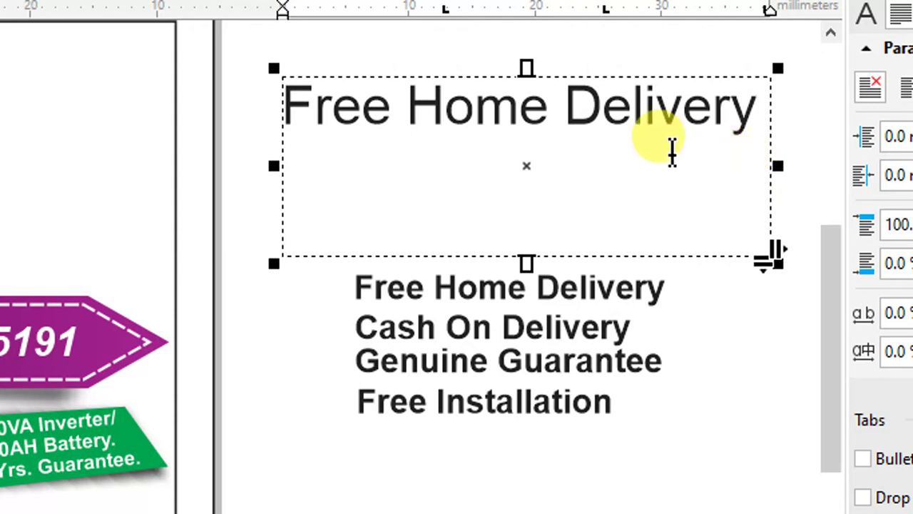
Replace the text in the paragraph frame with "150/180AH Battery".
key(ctrl+a)
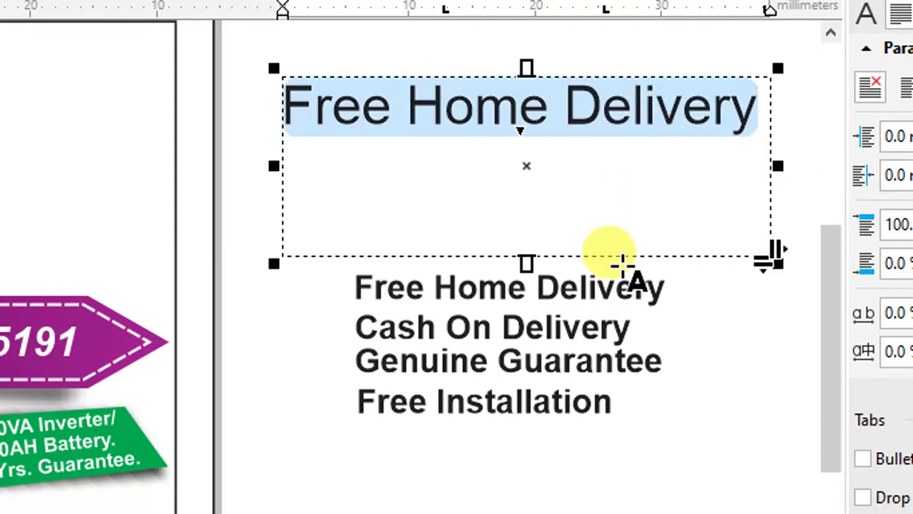
click(612, 289)
triple_click(612, 289)
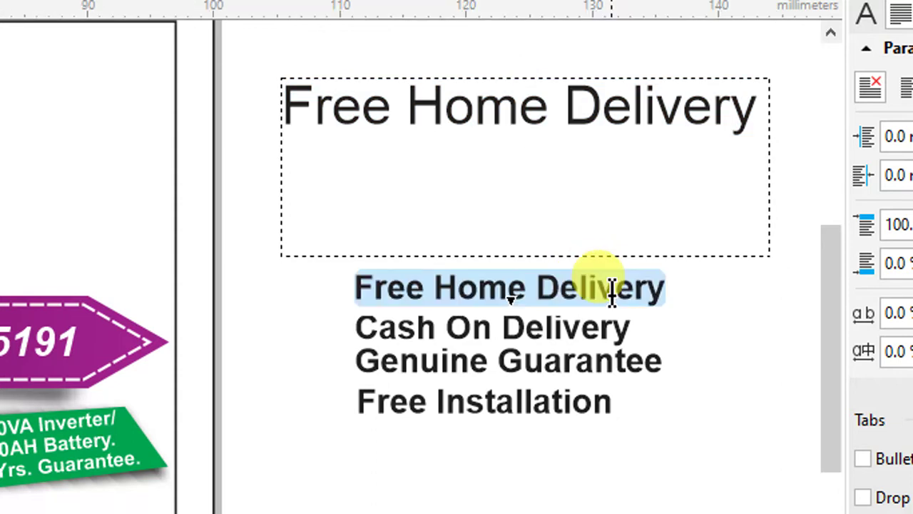
double_click(522, 128)
key(ctrl+a)
text(150/180AH Battery)
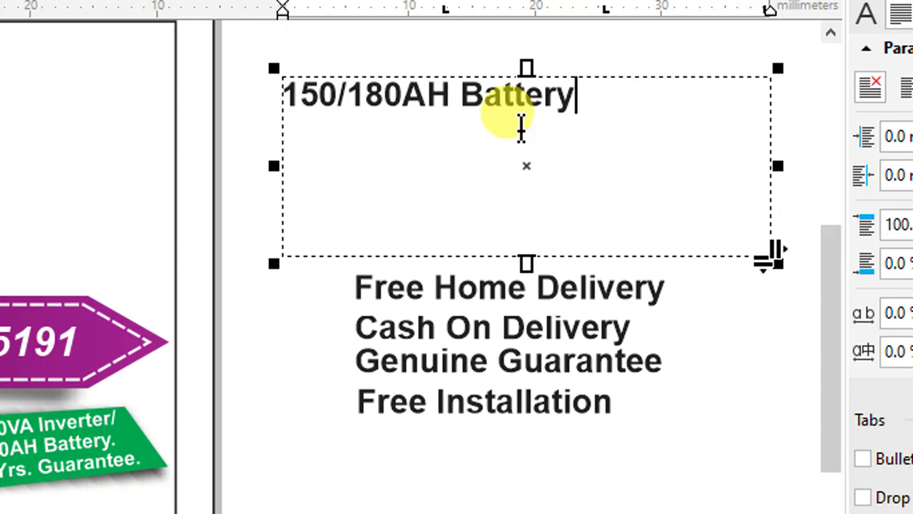
Copy the loose "Free Home Delivery" line and paste it over the existing text in the paragraph frame.
click(495, 292)
double_click(498, 292)
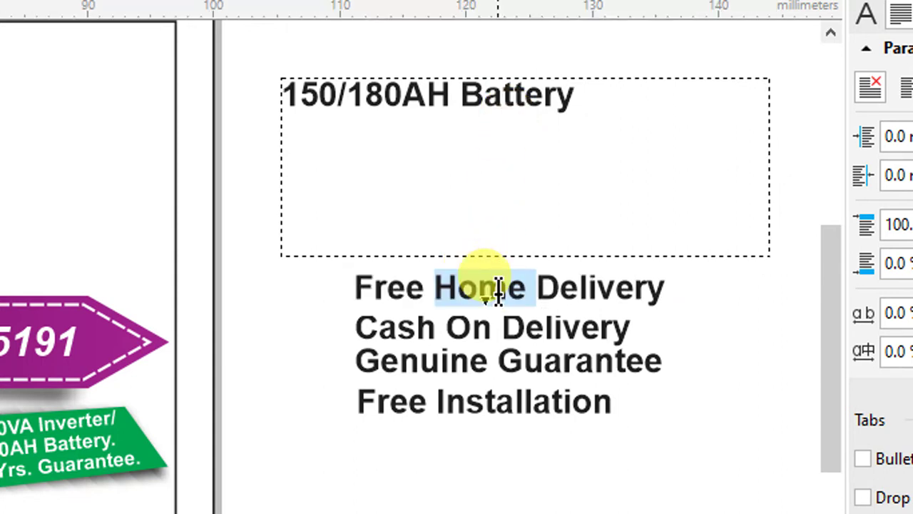
triple_click(498, 293)
key(ctrl+c)
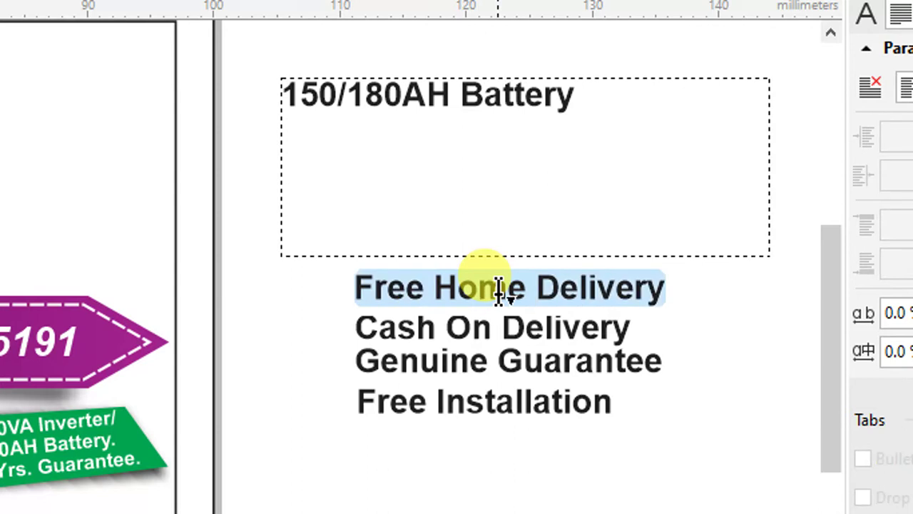
click(476, 106)
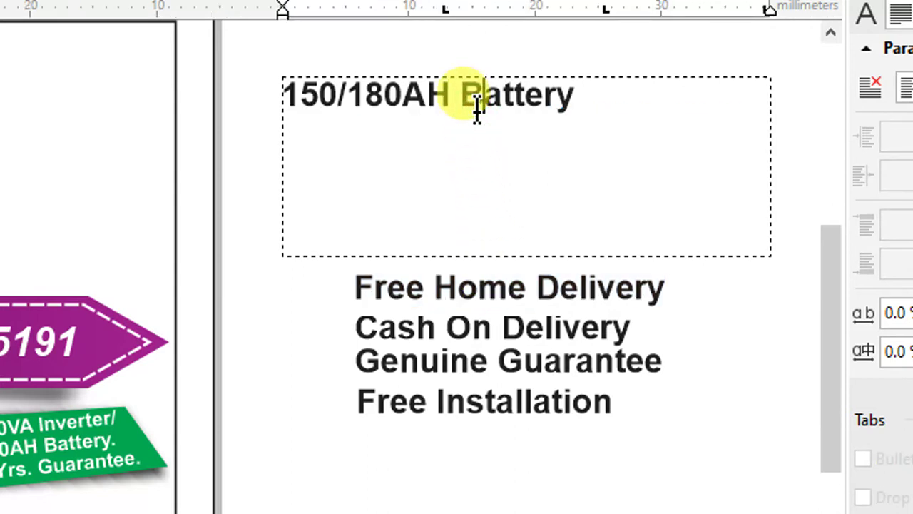
triple_click(476, 107)
key(ctrl+v)
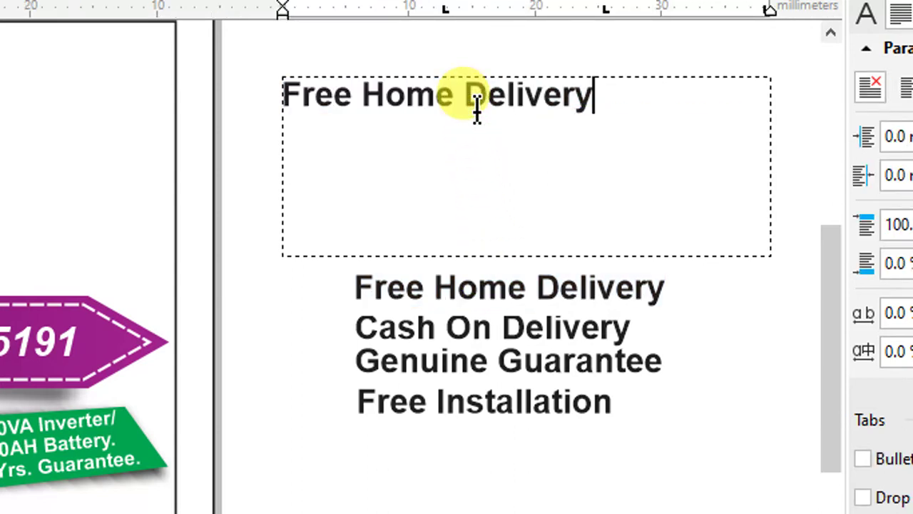
key(Escape)
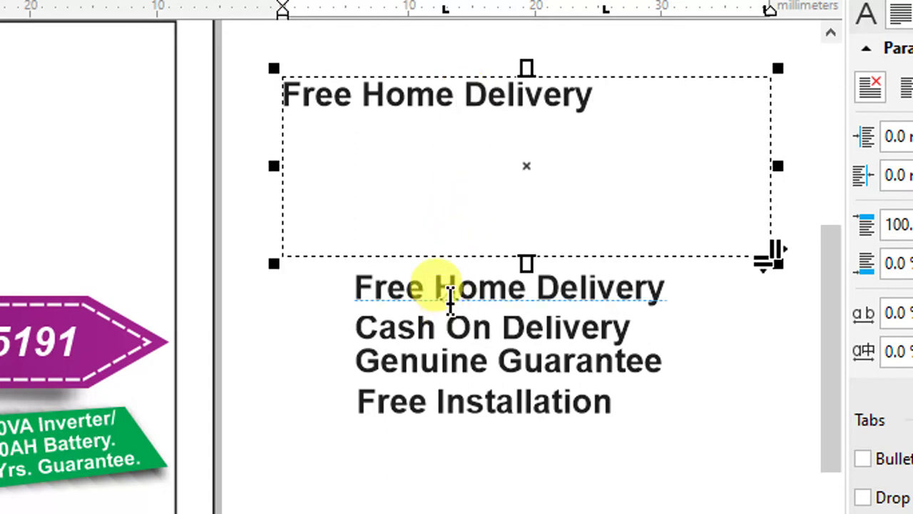
Copy the loose "Cash On Delivery" text into the paragraph frame as its second line.
click(445, 332)
click(445, 332)
triple_click(445, 332)
key(ctrl+c)
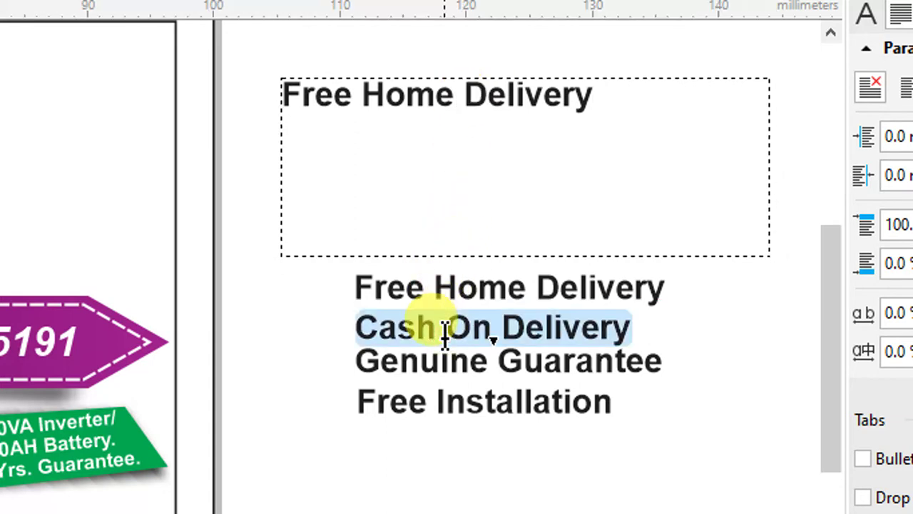
click(592, 125)
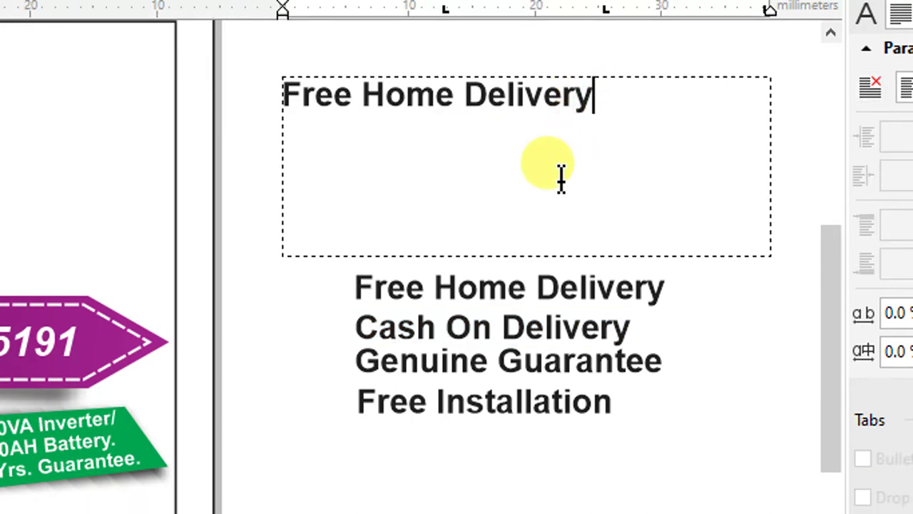
key(Return)
key(ctrl+v)
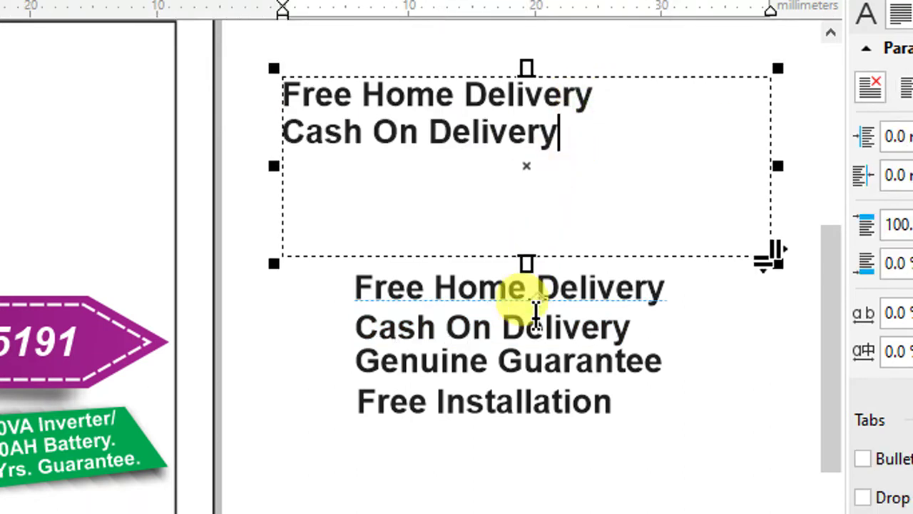
Copy the loose "Genuine Guarantee" text into the paragraph frame as its third line.
click(503, 361)
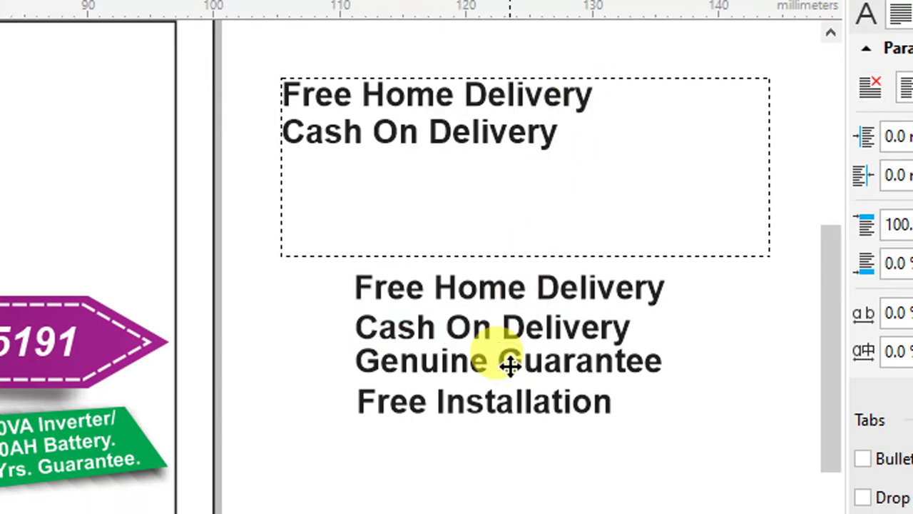
triple_click(510, 365)
key(ctrl+c)
click(564, 140)
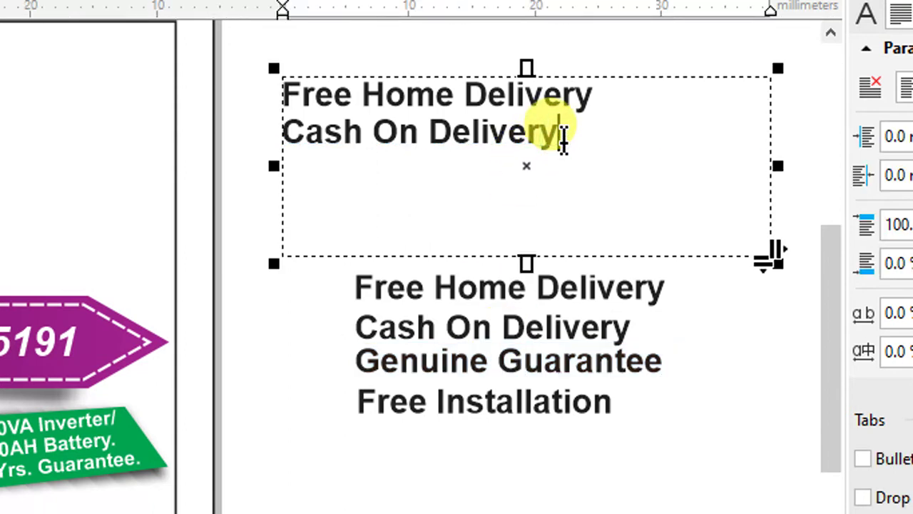
key(ctrl+v)
Copy the loose "Free Installation" text into the paragraph frame as its fourth line.
click(517, 400)
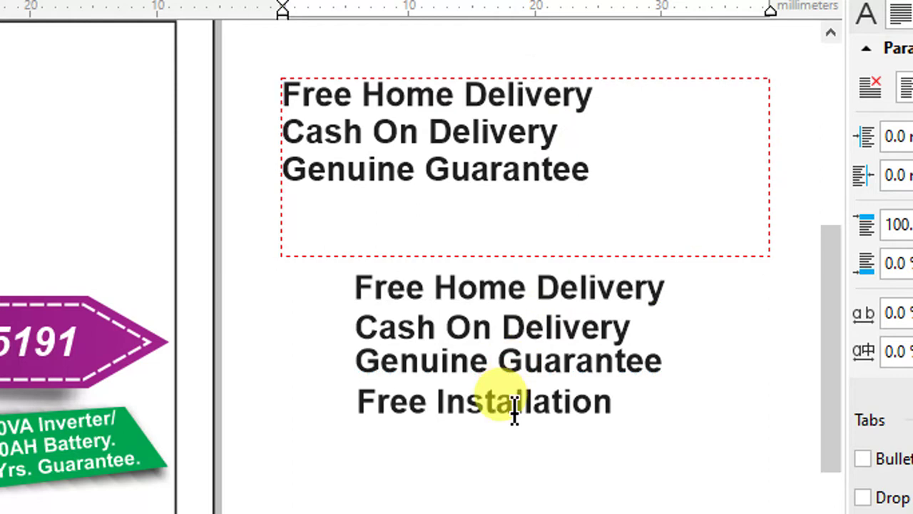
triple_click(513, 410)
key(ctrl+c)
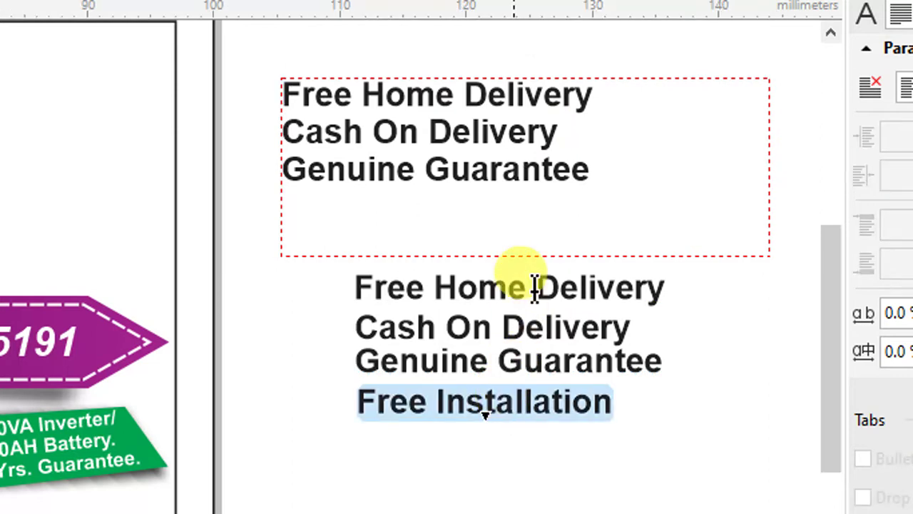
click(591, 169)
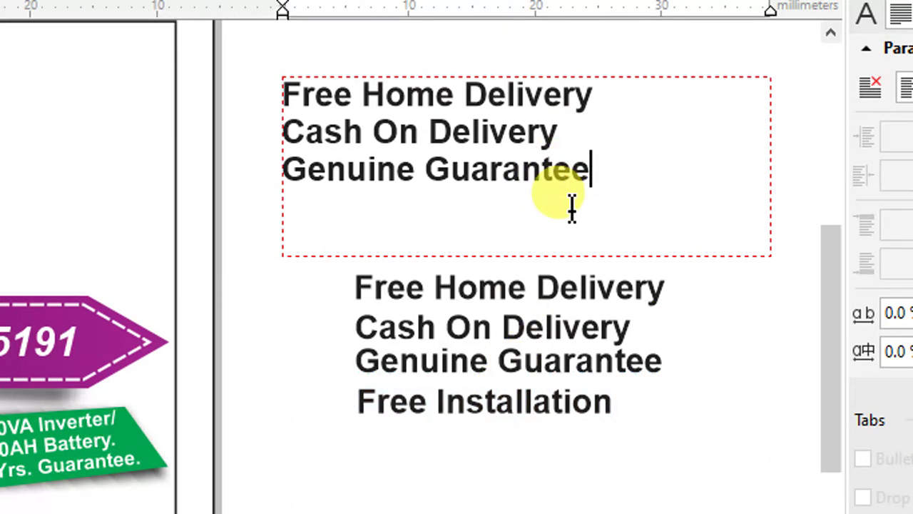
key(Return)
key(ctrl+v)
Add a period to the end of each of the four lines in the paragraph frame.
click(592, 118)
click(593, 102)
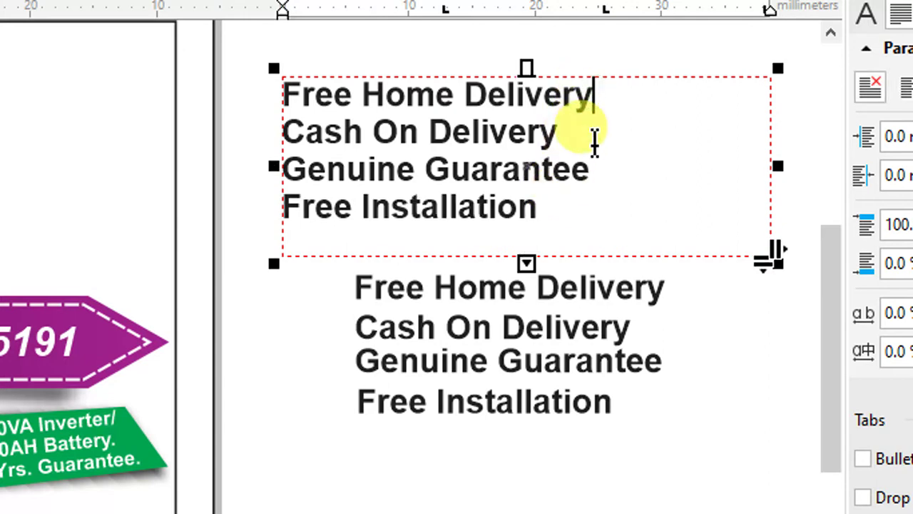
text(.)
click(565, 134)
text(.)
click(596, 172)
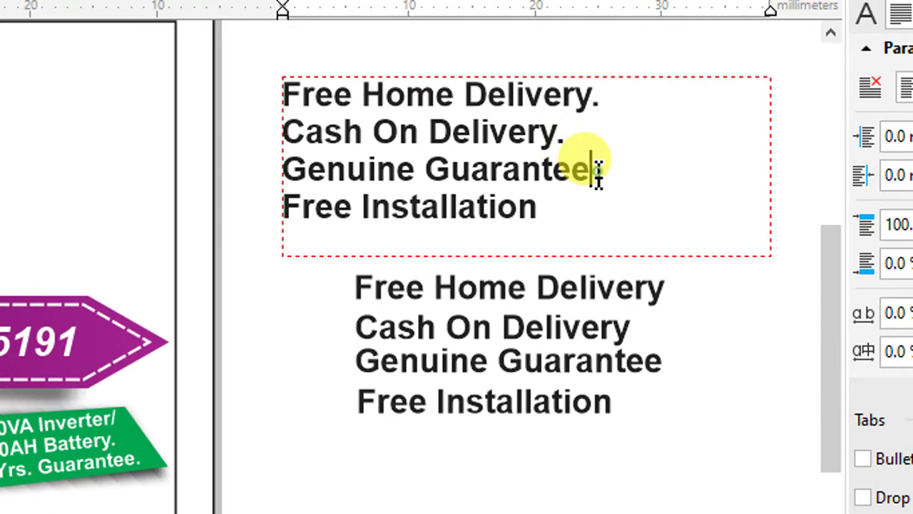
text(.)
click(547, 207)
text(.)
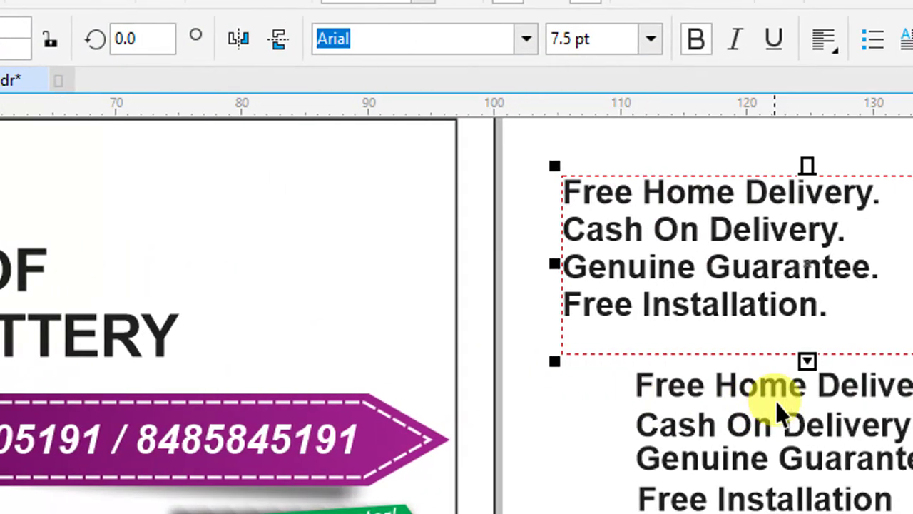
Delete the four original loose service lines below the paragraph frame.
click(777, 387)
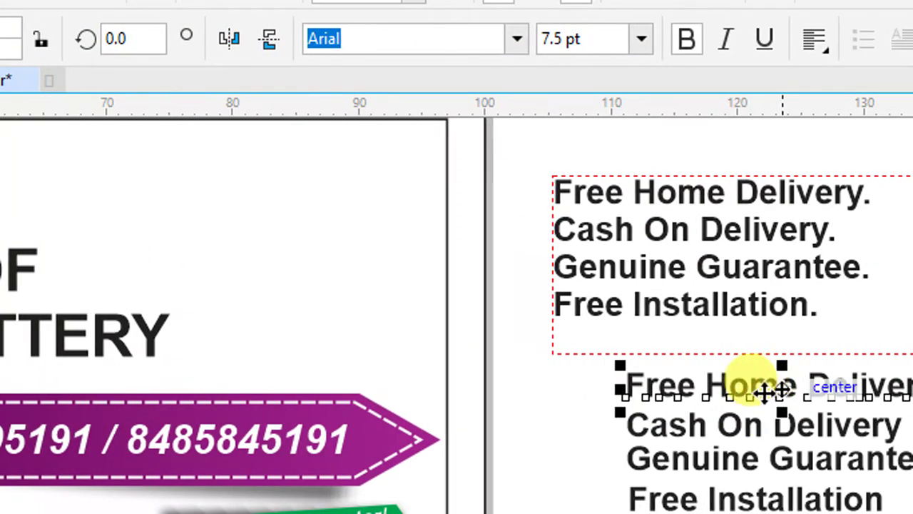
click(597, 416)
drag(585, 372, 912, 513)
key(Delete)
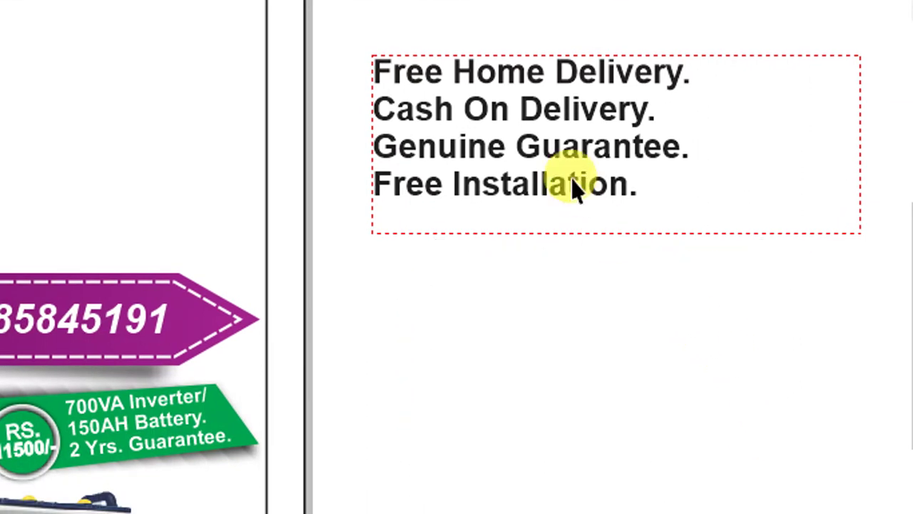
Format the four-line paragraph text as a bulleted list.
click(568, 105)
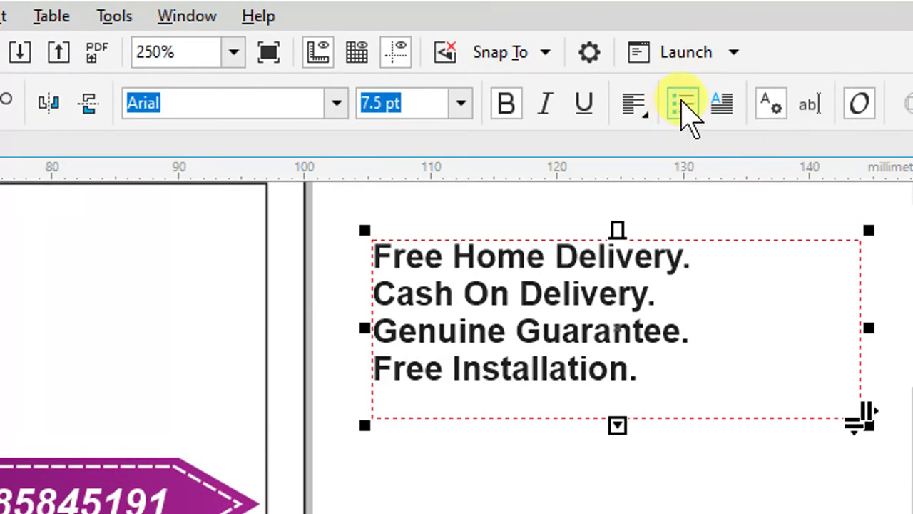
click(681, 107)
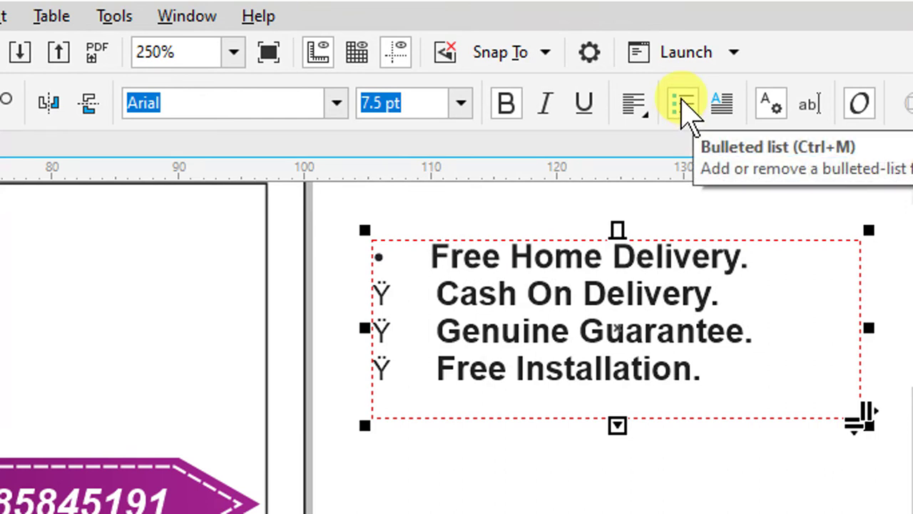
Open the bullet settings for the paragraph text and choose the Wingdings circled 1 as the bullet symbol.
key(ctrl+t)
key(ctrl+m)
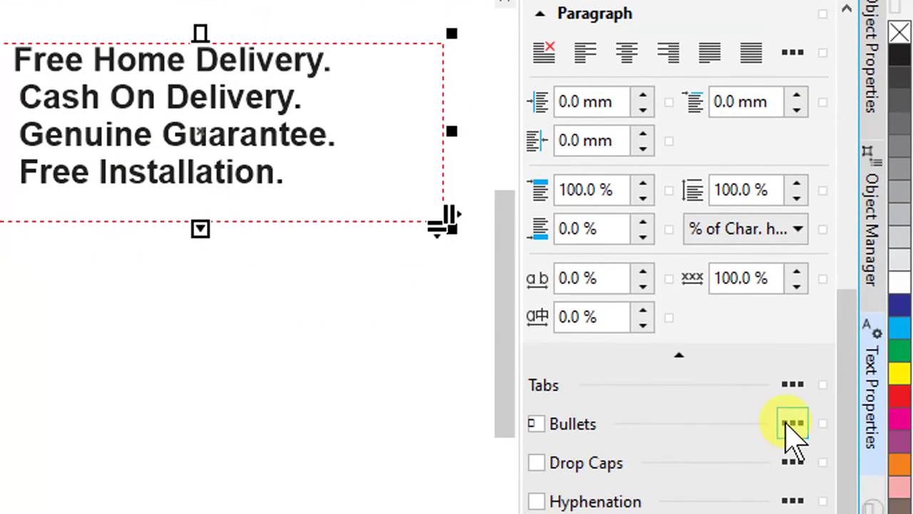
click(790, 423)
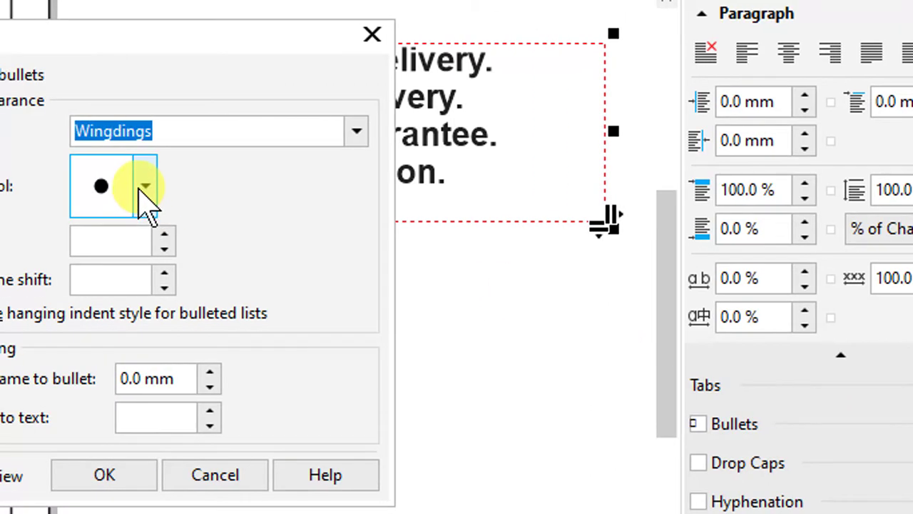
click(38, 187)
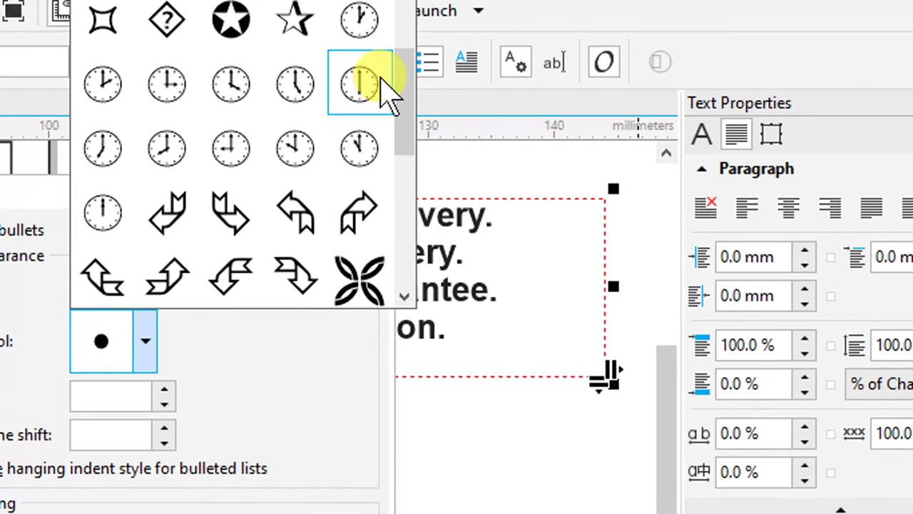
drag(403, 93, 407, 40)
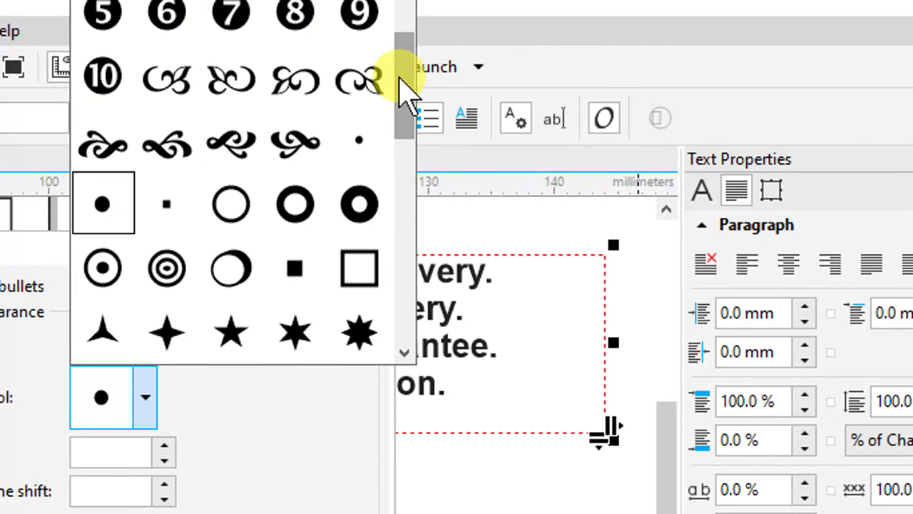
drag(401, 82, 405, 32)
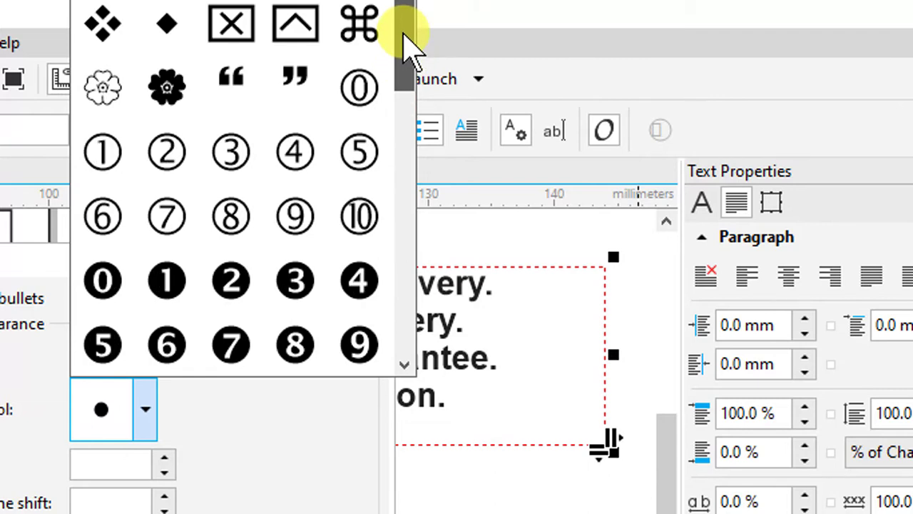
click(104, 151)
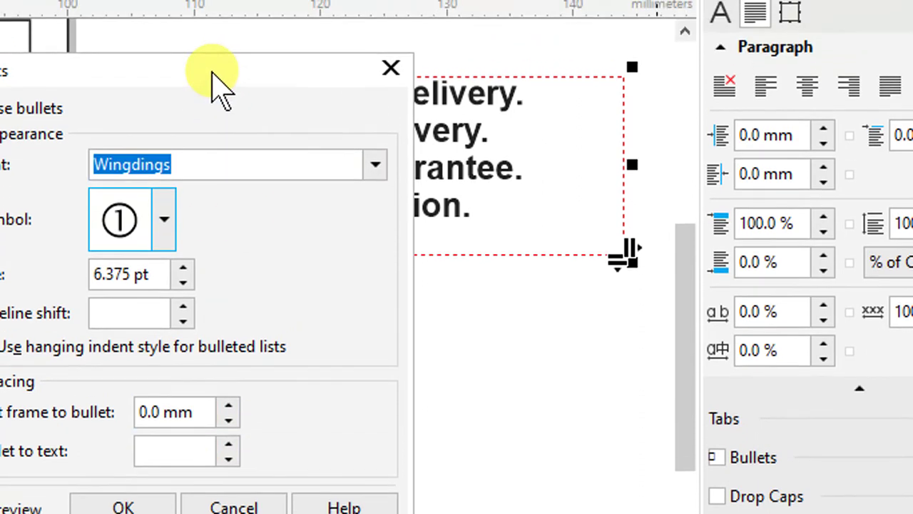
drag(214, 75, 190, 71)
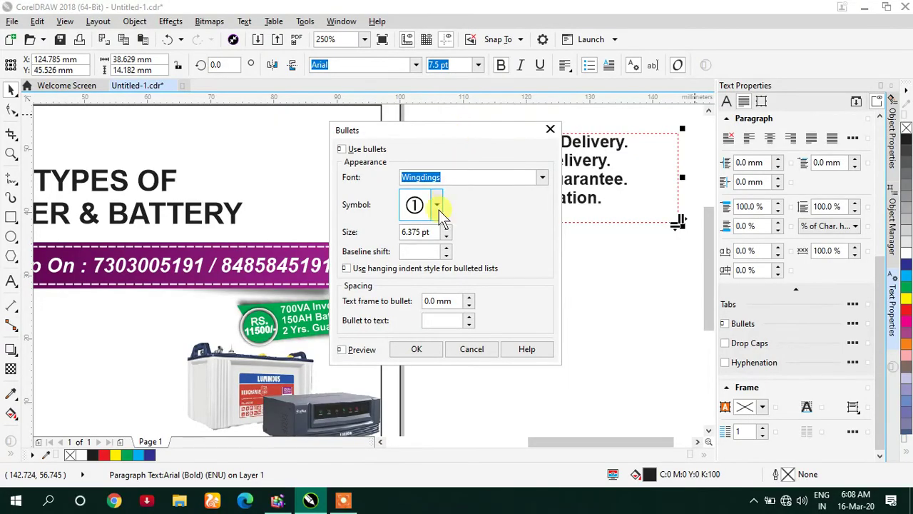
drag(456, 131, 339, 116)
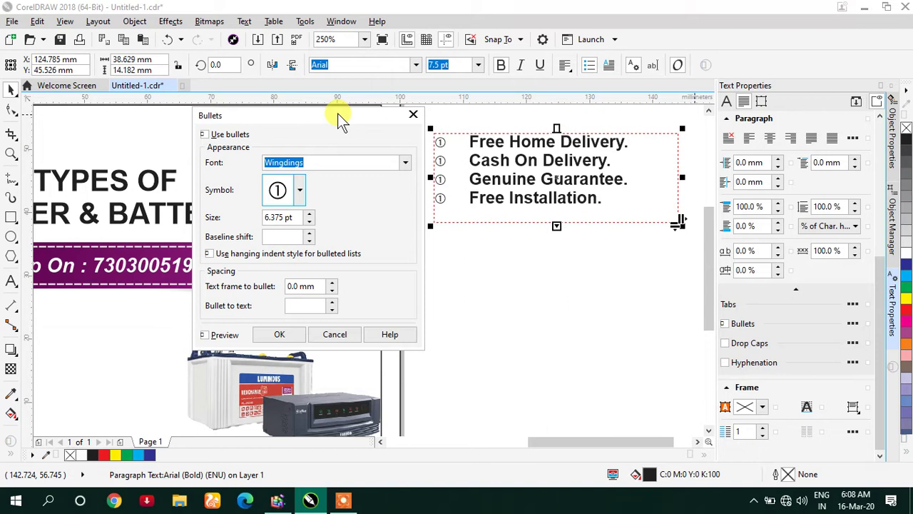
Change the bullet symbol of the four-line list to the Wingdings hollow square.
click(300, 190)
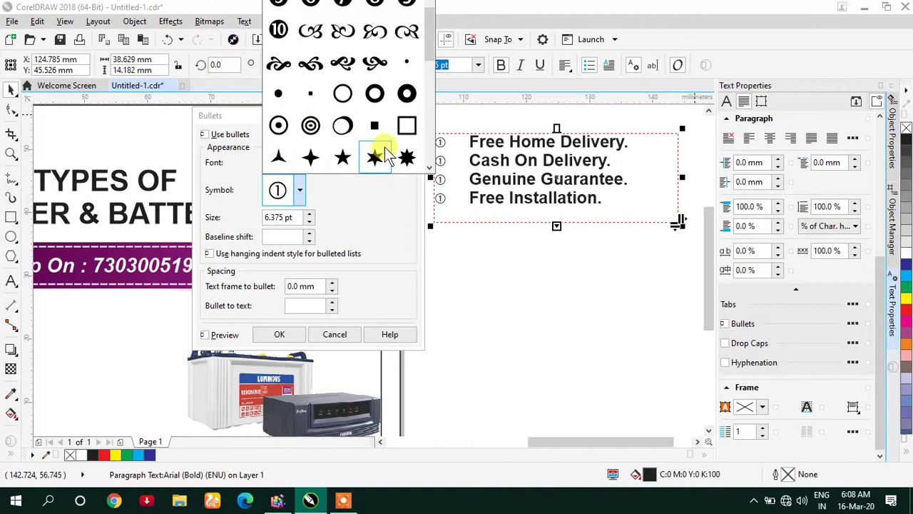
click(406, 128)
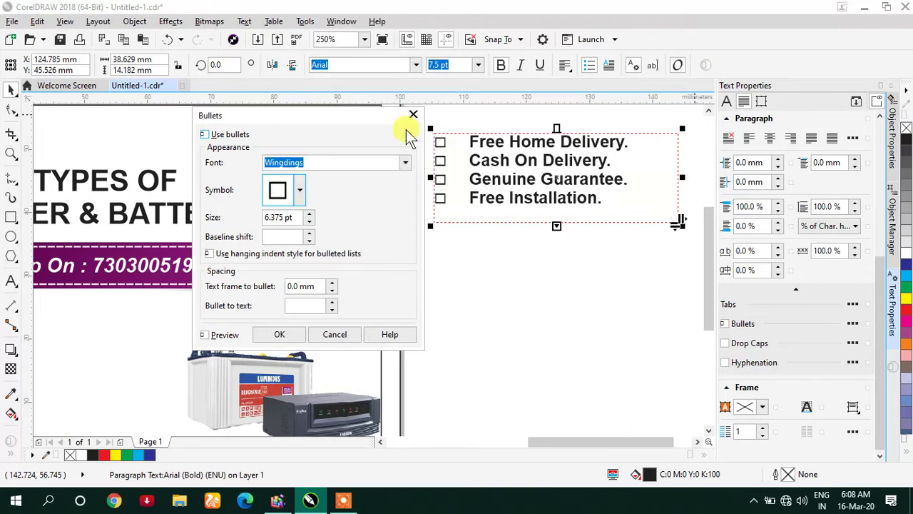
click(300, 193)
Try smaller and larger bullet sizes and set the bullet size to 7.375 pt.
click(303, 206)
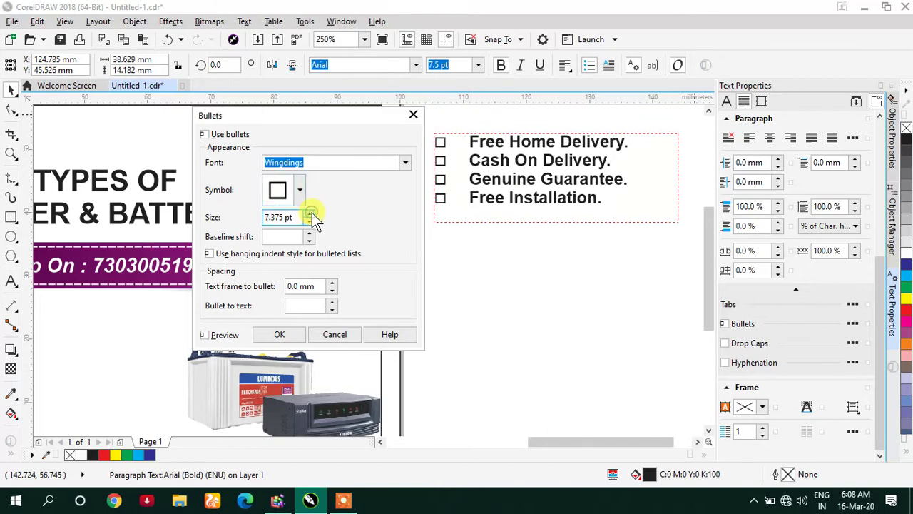
click(310, 220)
click(310, 220)
click(310, 221)
click(310, 221)
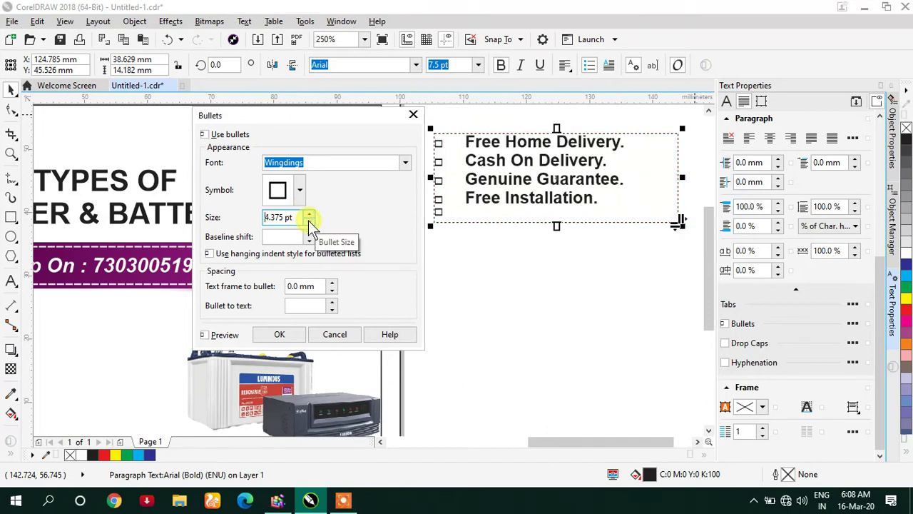
click(309, 213)
click(310, 213)
click(310, 214)
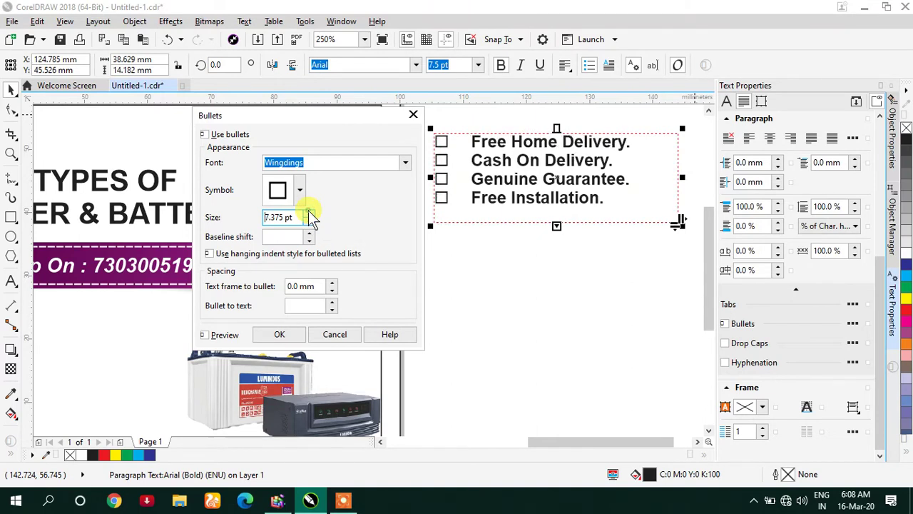
click(309, 213)
click(310, 221)
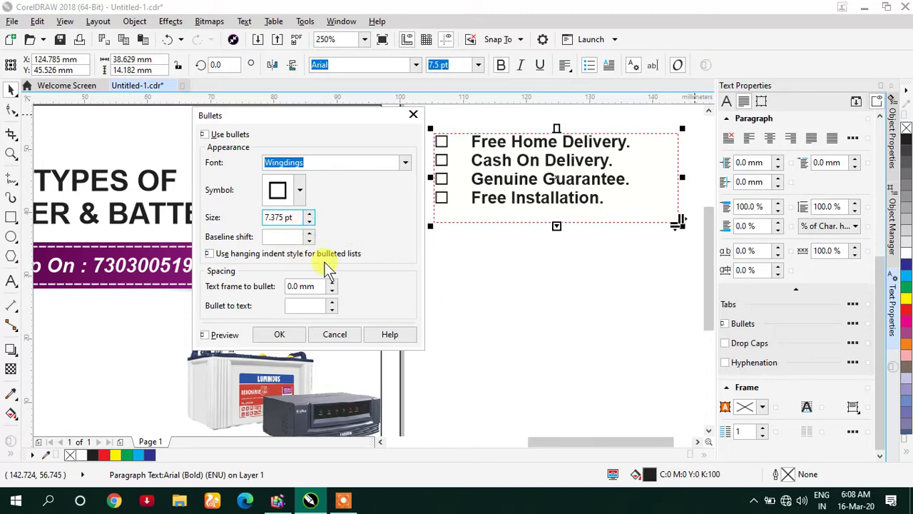
Try a narrower gap between the bullets and the text by reducing the bullet-to-text spacing to 1.026 mm.
click(332, 302)
click(331, 302)
click(332, 301)
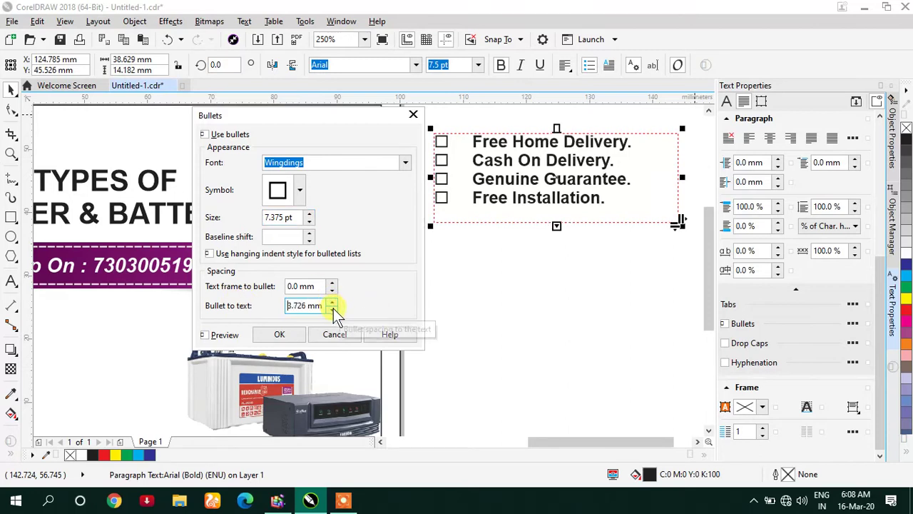
click(333, 309)
click(333, 310)
click(333, 309)
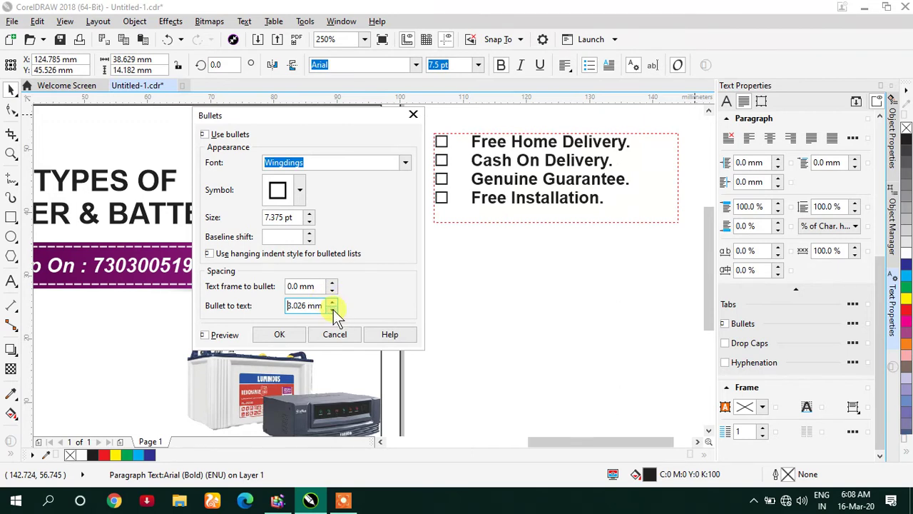
click(332, 310)
click(332, 310)
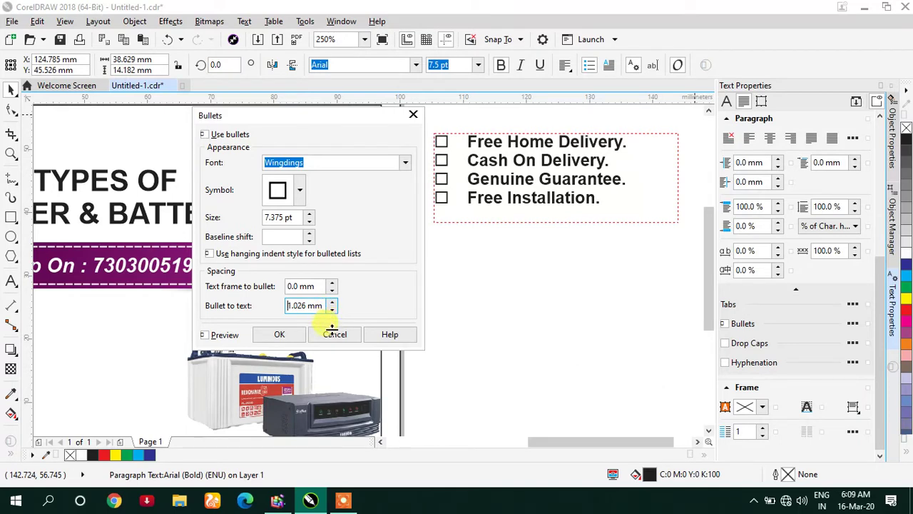
Collapse the gap between bullets and text, and raise the bullet-to-text spacing to 2.0 mm.
drag(331, 326, 335, 339)
click(334, 302)
click(332, 302)
click(333, 301)
click(332, 302)
click(333, 302)
click(335, 302)
click(335, 302)
click(335, 301)
click(335, 301)
click(335, 301)
click(336, 301)
click(331, 302)
click(332, 302)
click(331, 302)
click(331, 303)
click(331, 302)
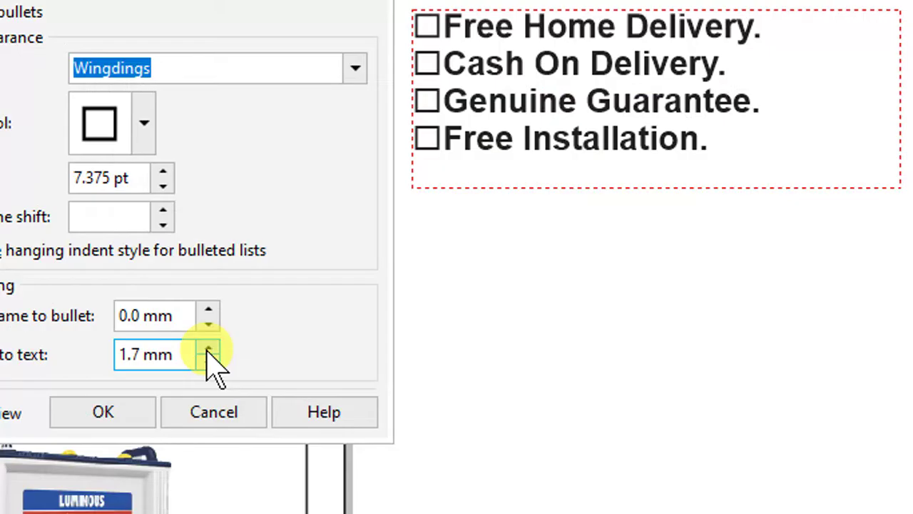
click(208, 349)
click(208, 348)
click(208, 349)
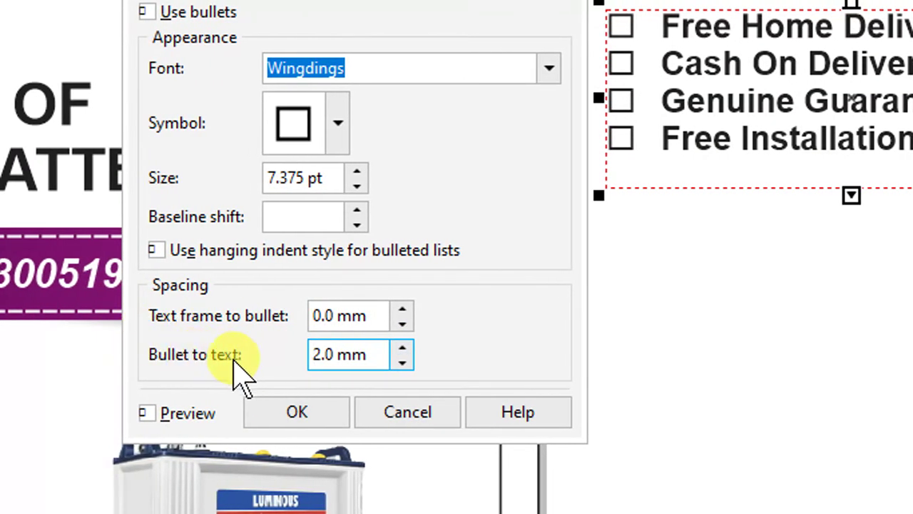
Set the bullet-to-text spacing to 1.7 mm.
click(403, 362)
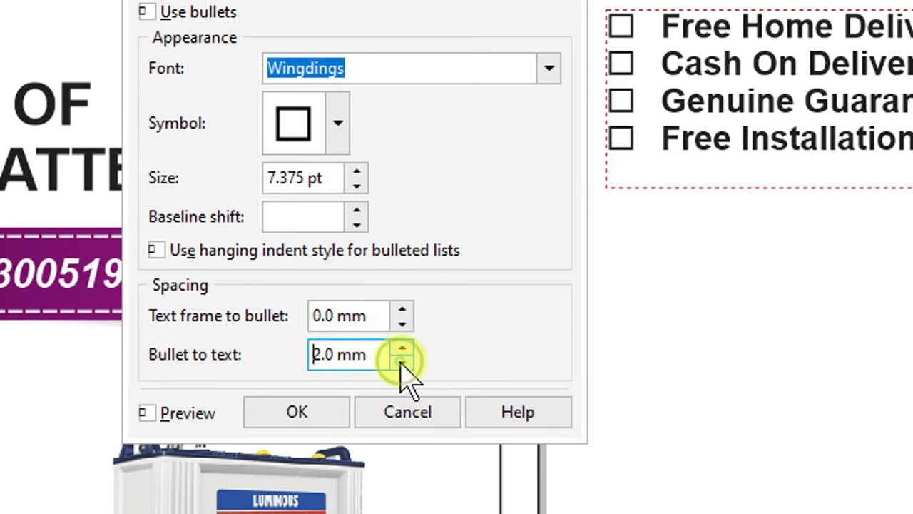
click(402, 362)
click(402, 363)
click(401, 362)
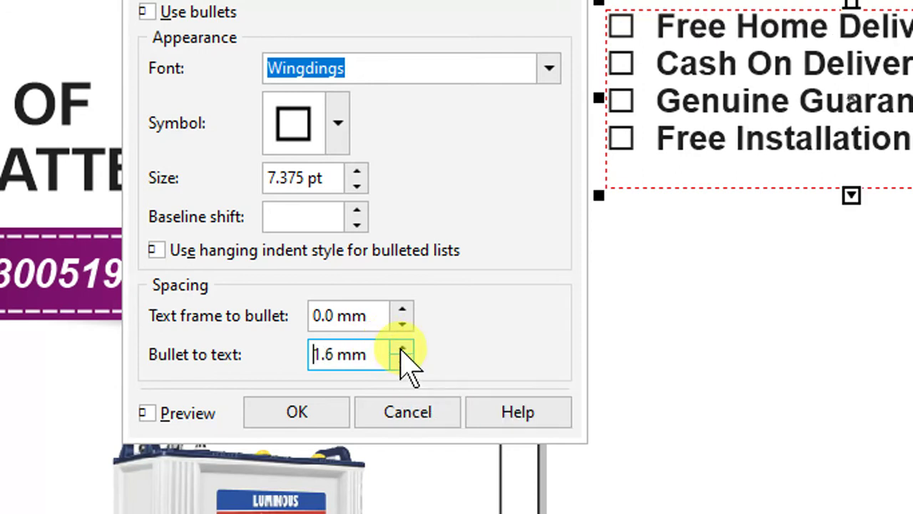
click(402, 350)
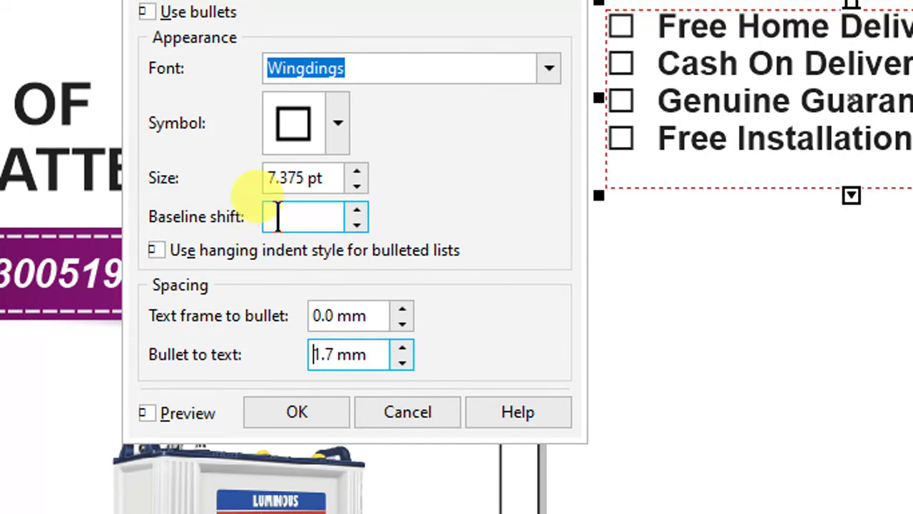
Try a 1.0 pt baseline shift on the bullets and return it to 0.0 pt.
click(356, 210)
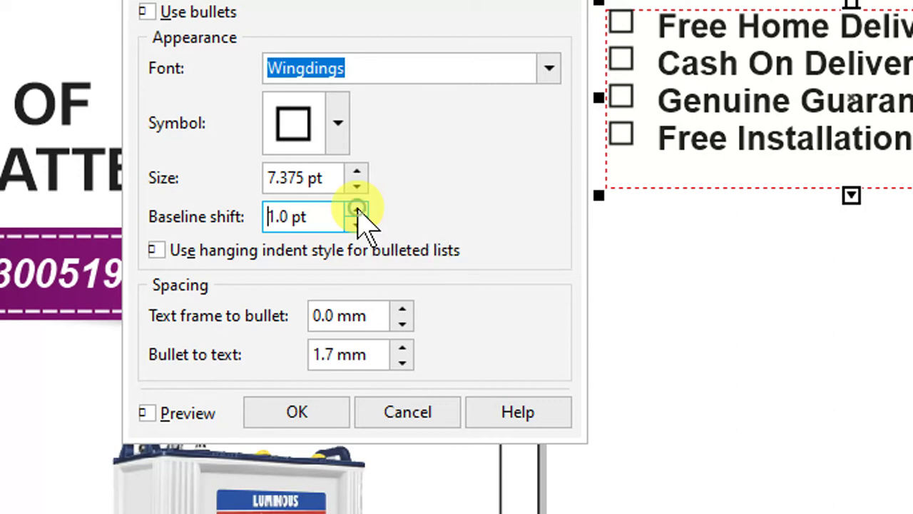
click(356, 211)
click(357, 211)
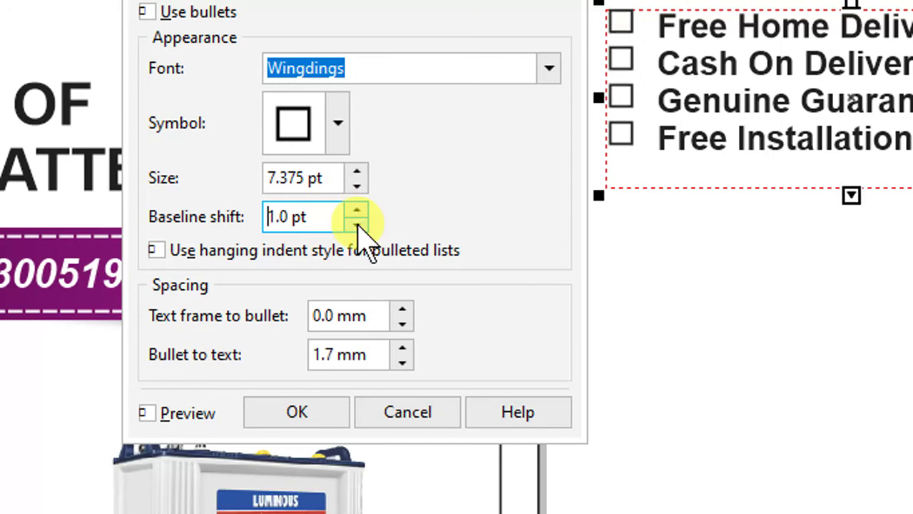
click(357, 224)
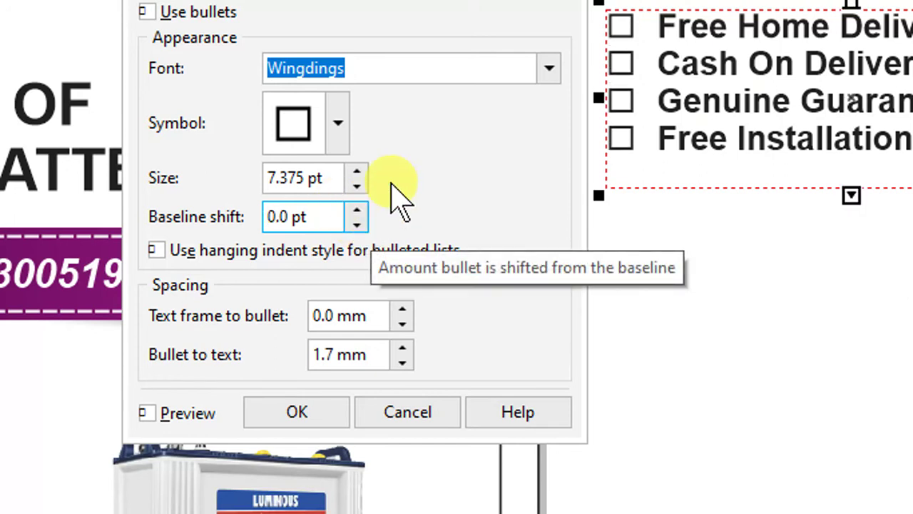
Change the bullet font to Arial (Regular, Normal).
click(540, 75)
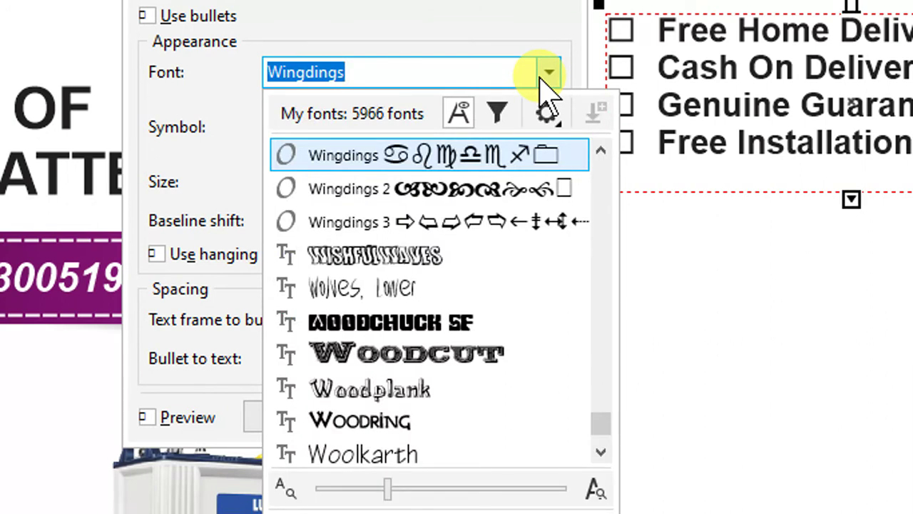
text(a)
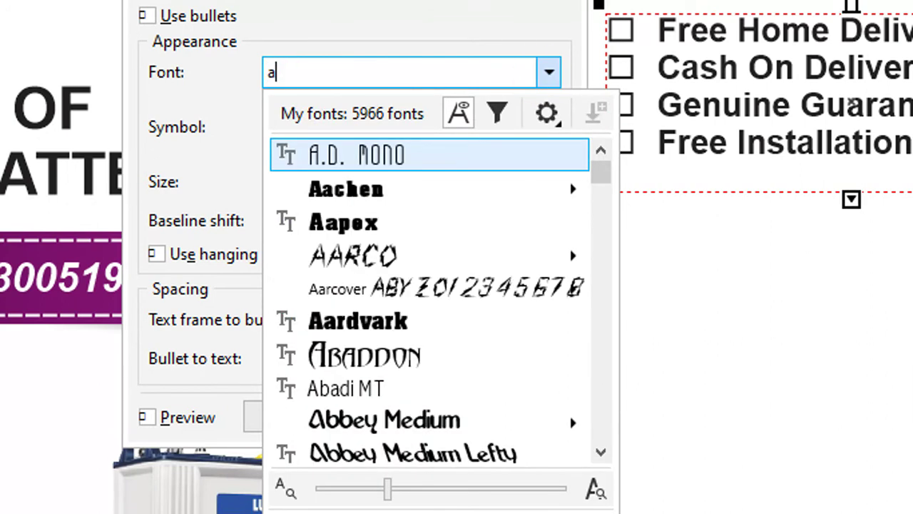
text(ri)
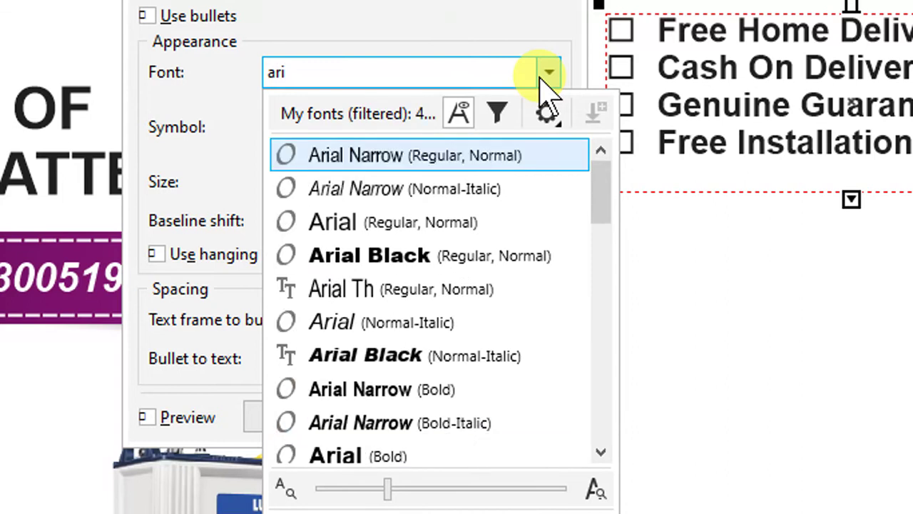
click(480, 227)
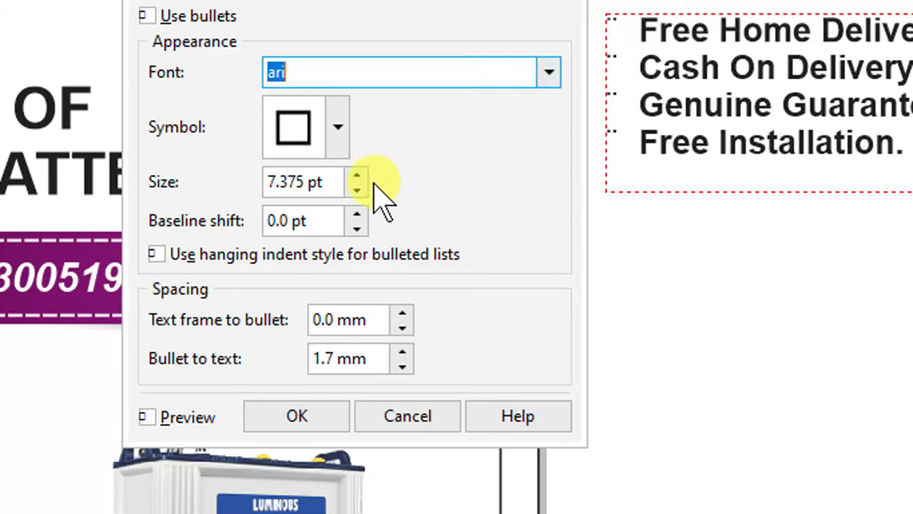
Choose the round dot from the Arial characters as the bullet symbol.
click(341, 129)
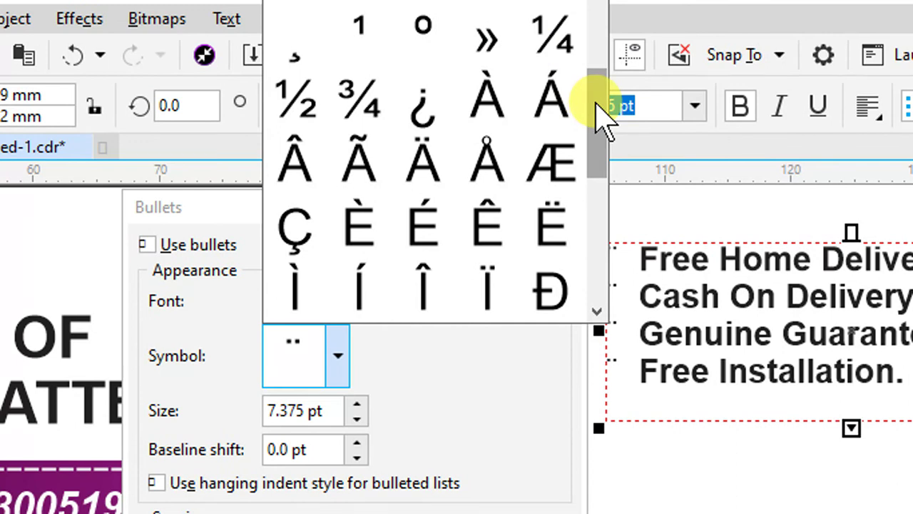
drag(602, 117, 621, 24)
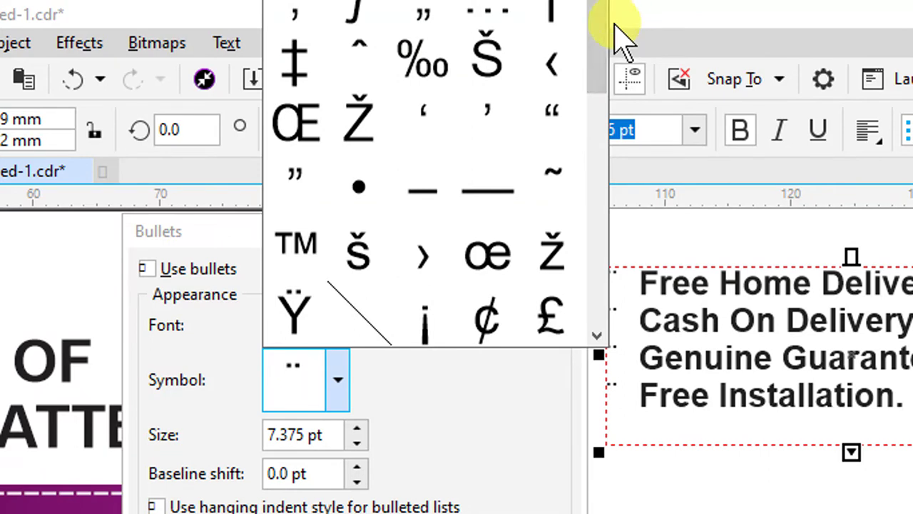
click(359, 187)
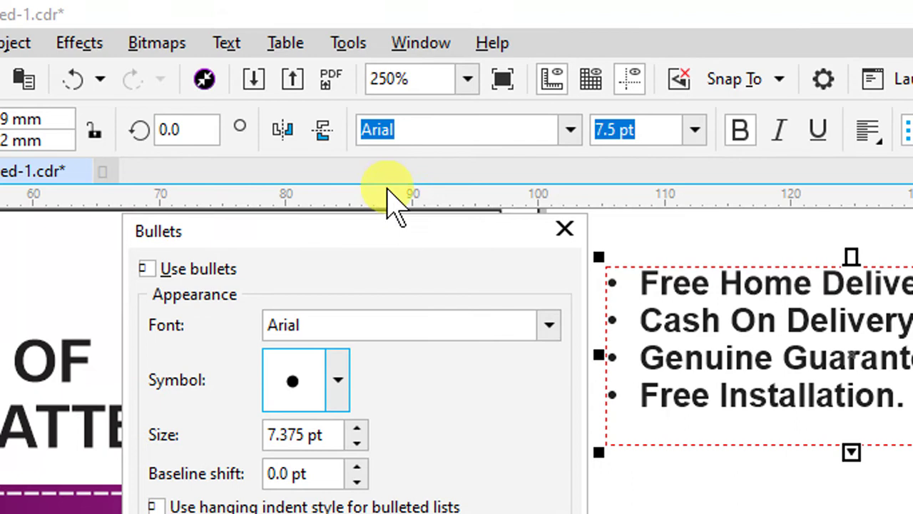
Change the bullet symbol of the list to the Arial double angle mark ».
click(347, 390)
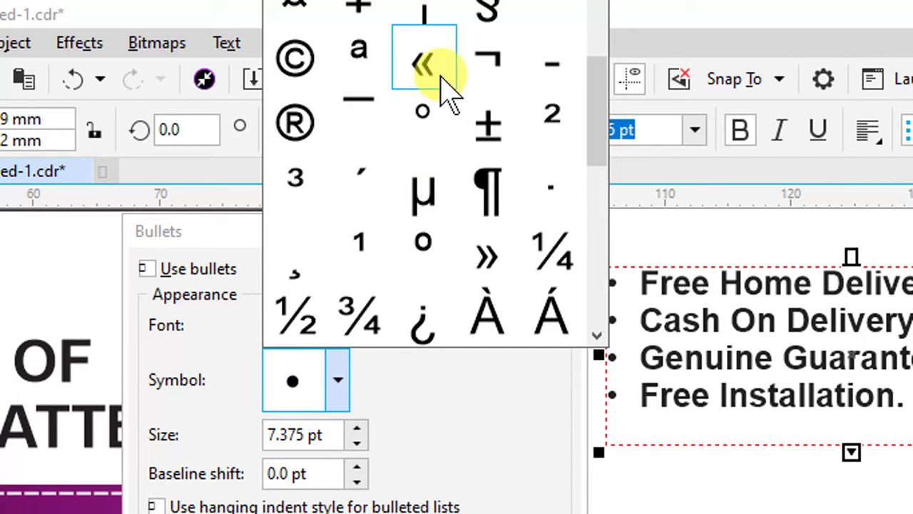
click(488, 250)
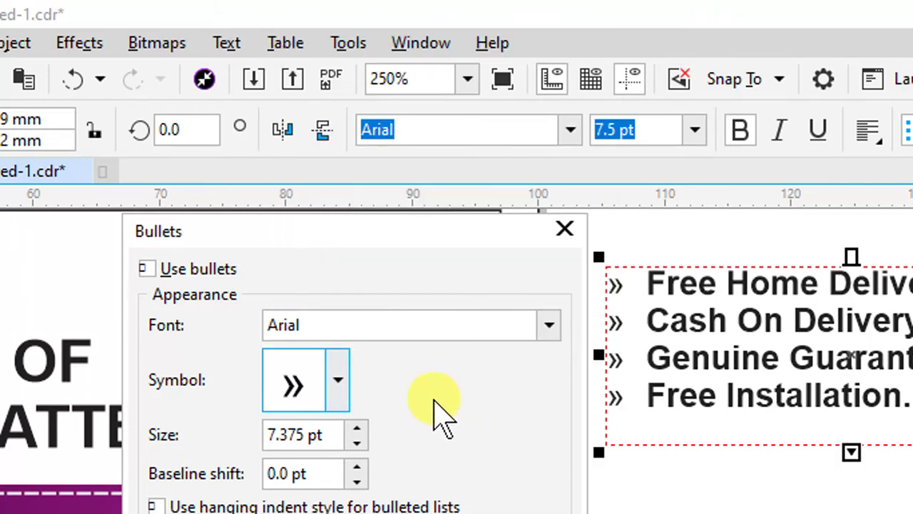
click(339, 381)
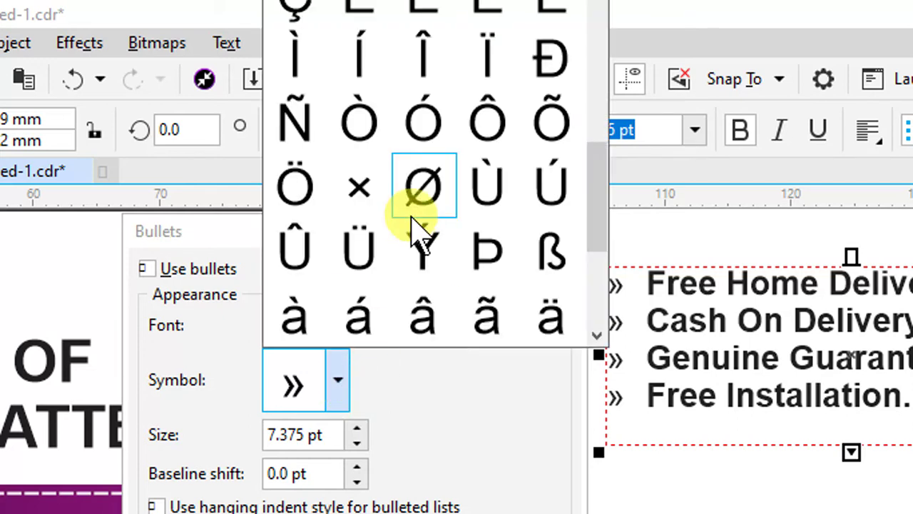
drag(592, 193, 618, 75)
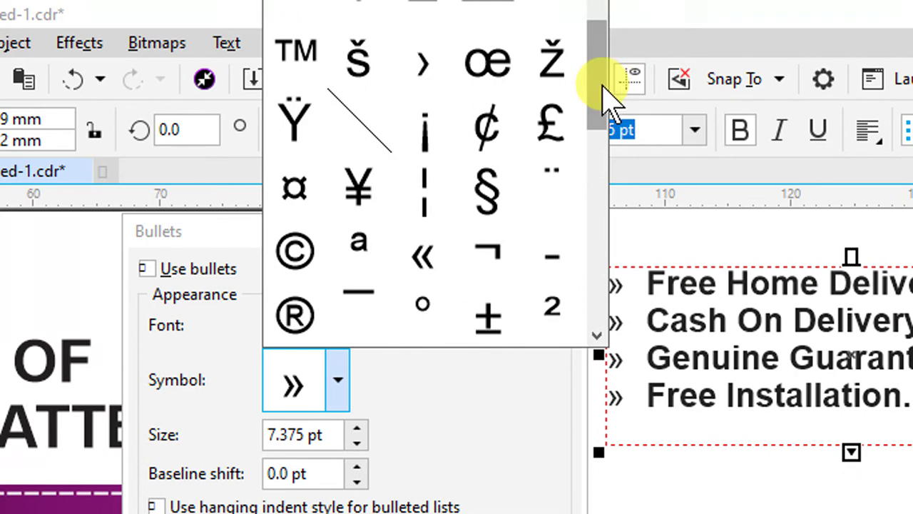
drag(604, 96, 611, 179)
click(510, 377)
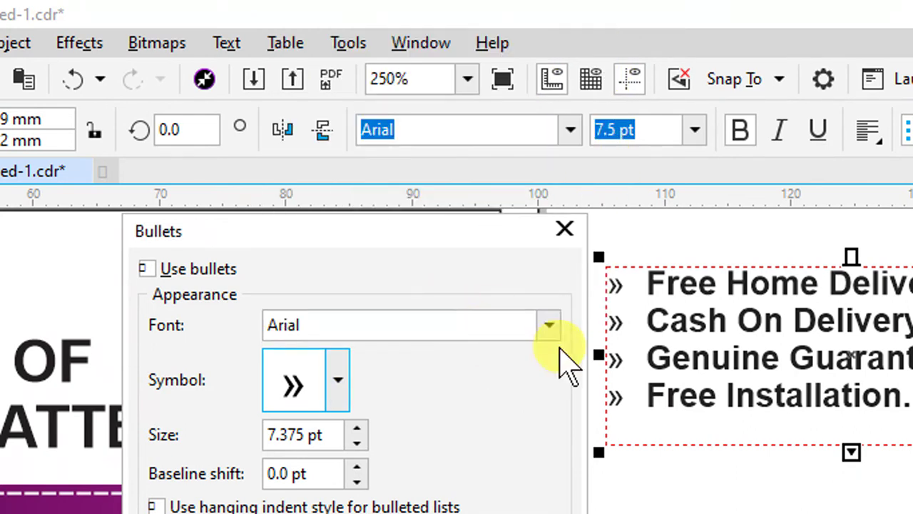
Change the bullet font to Arial Nova and choose the small raised circle º as the bullet symbol.
click(550, 326)
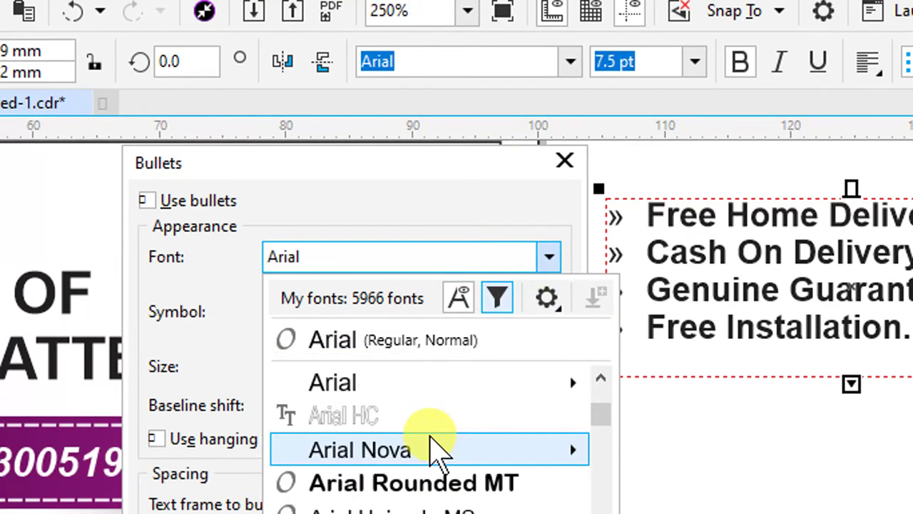
click(417, 446)
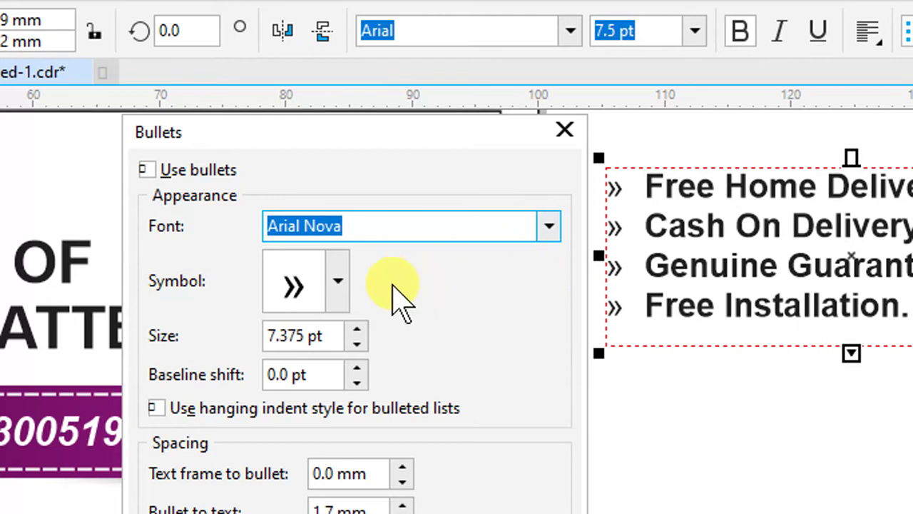
click(338, 281)
drag(592, 110, 628, 0)
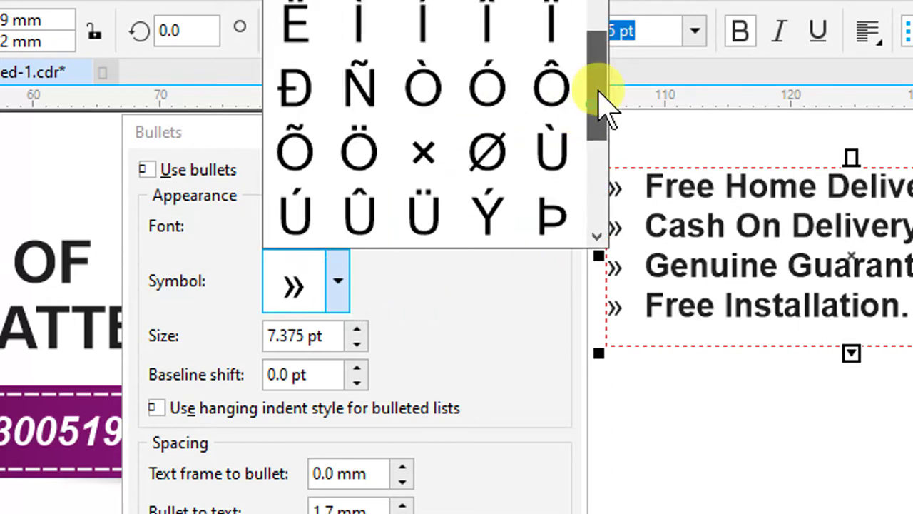
drag(622, 68, 593, 98)
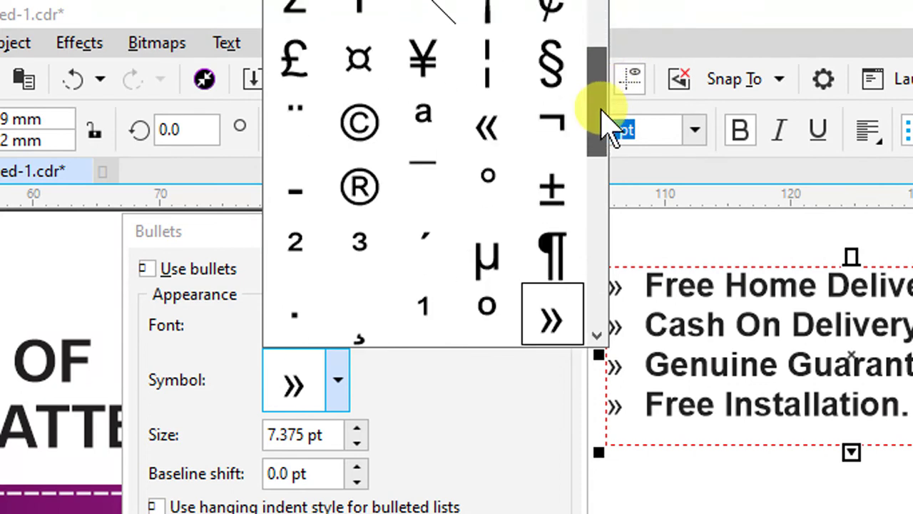
click(488, 306)
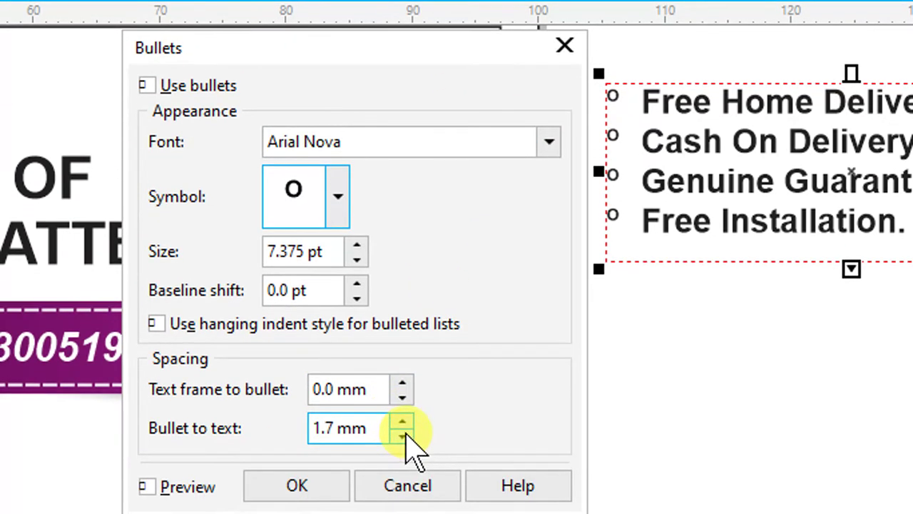
Set the bullet-to-text spacing to 1.5 mm and apply the bullet settings to the list.
click(402, 422)
click(402, 422)
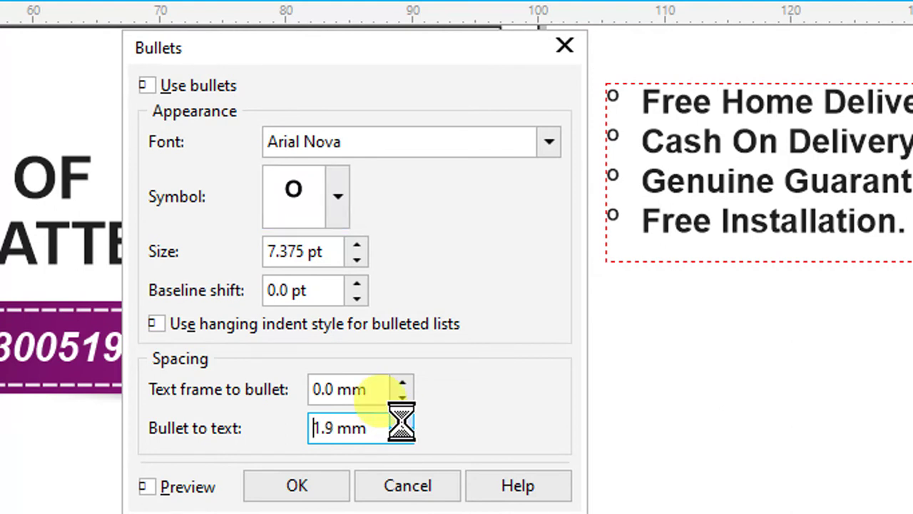
click(403, 422)
click(401, 422)
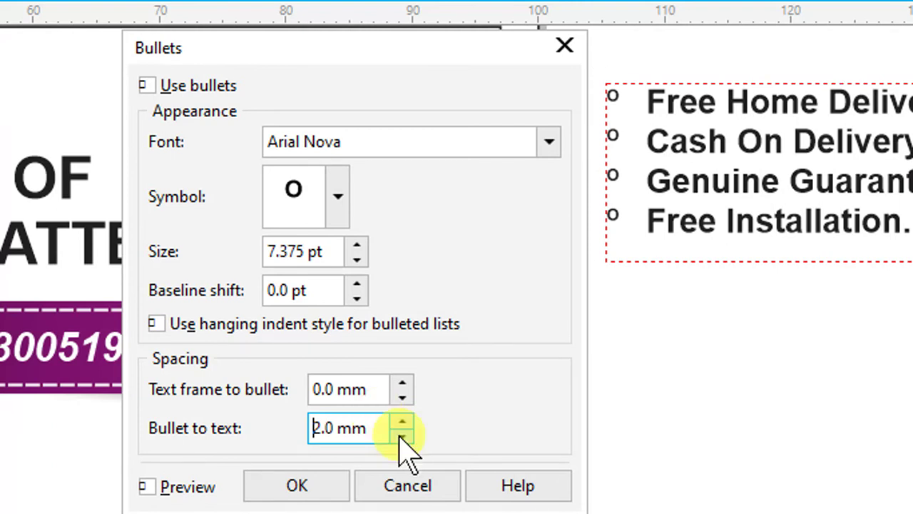
click(401, 433)
click(401, 434)
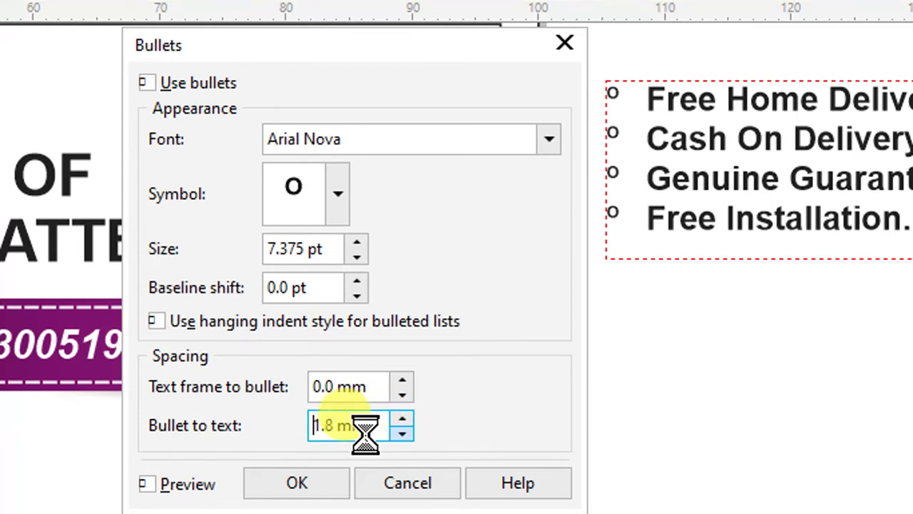
scroll(322, 428, down, 1)
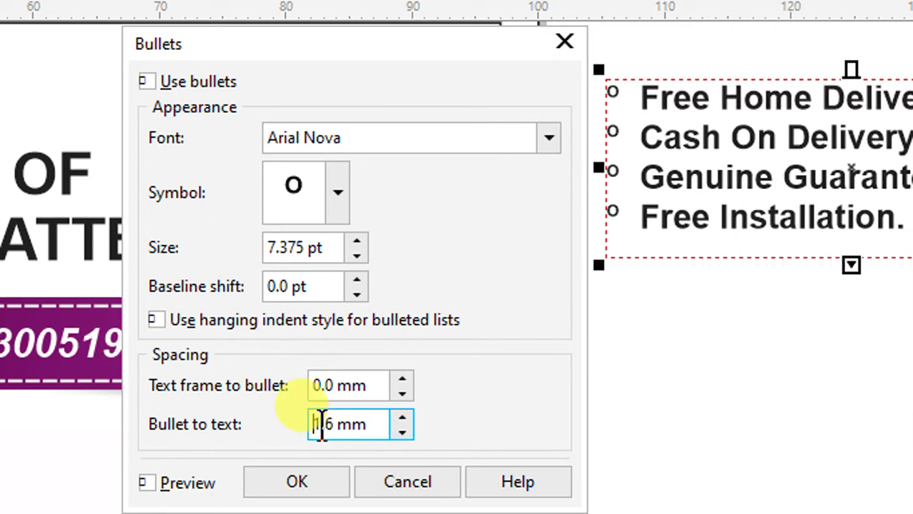
text(1.5)
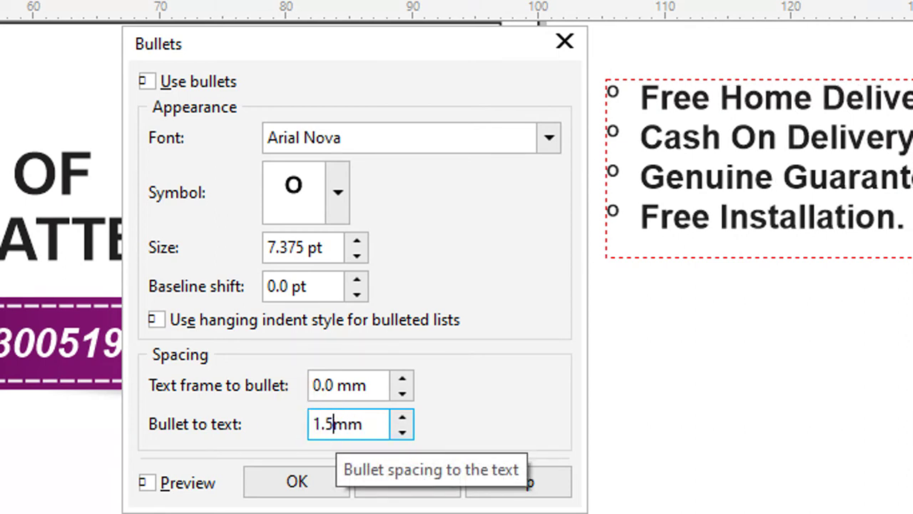
key(Return)
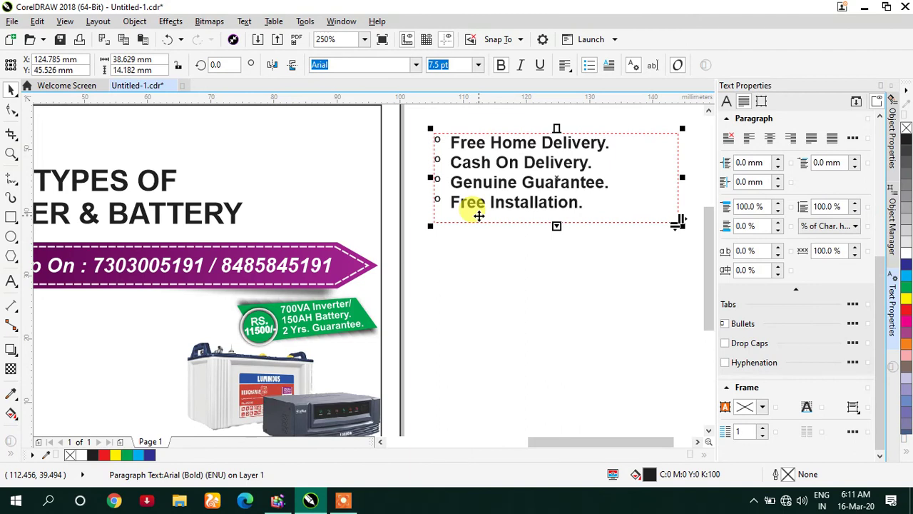
click(550, 251)
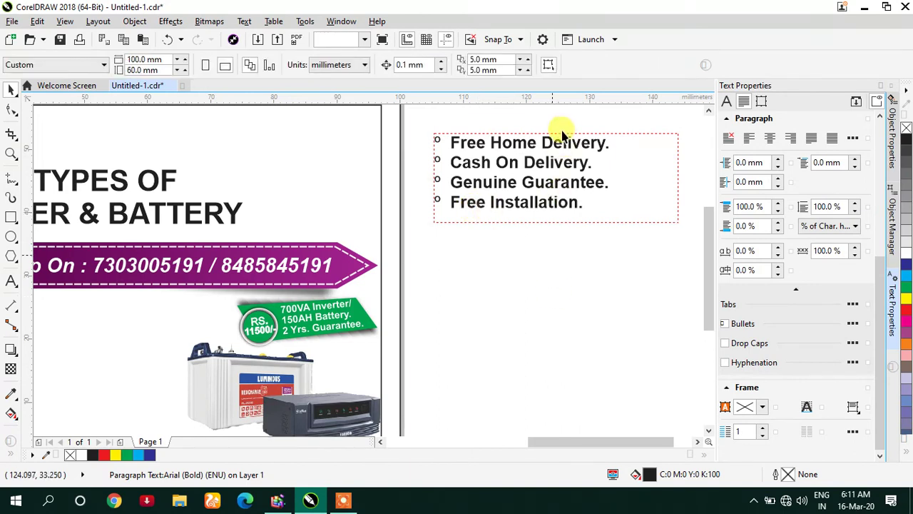
right_click(557, 258)
click(447, 266)
scroll(446, 266, down, 2)
scroll(463, 263, up, 1)
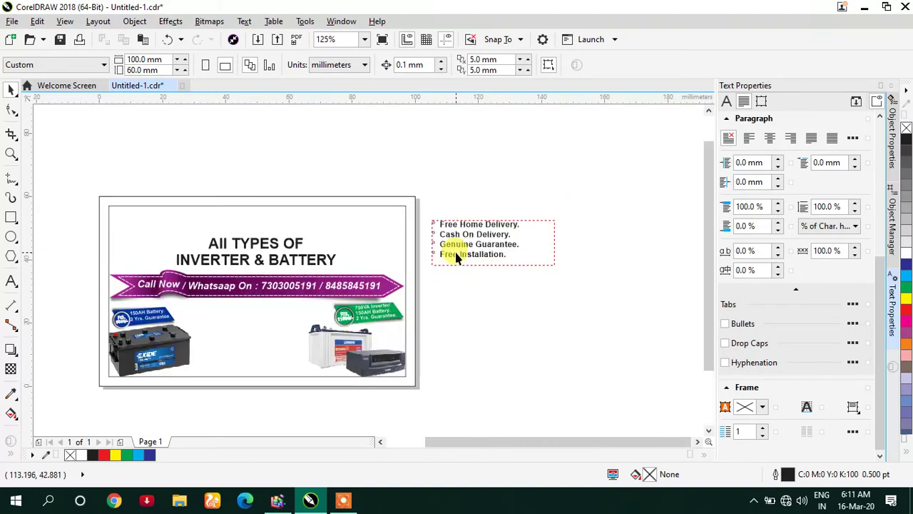
Flow the bulleted list into an extra linked text frame below it and delete that frame again.
click(532, 266)
scroll(512, 254, up, 1)
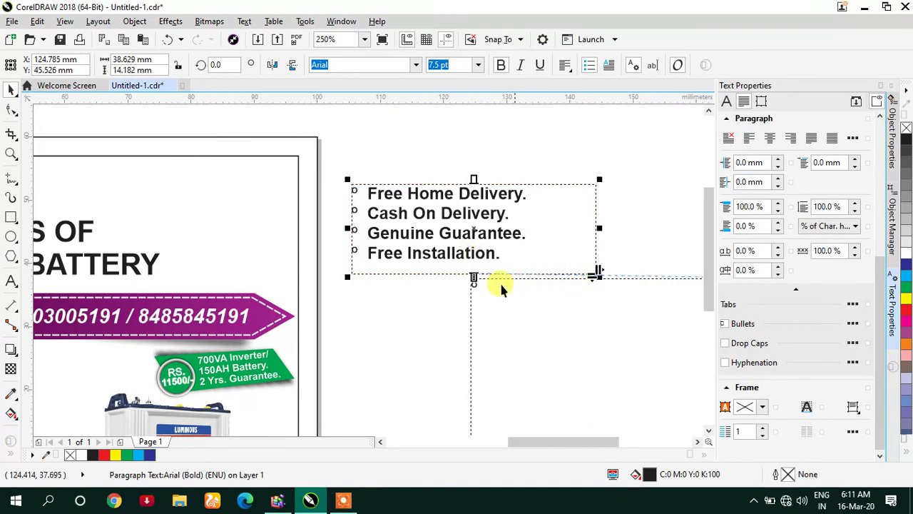
click(429, 319)
scroll(460, 264, down, 1)
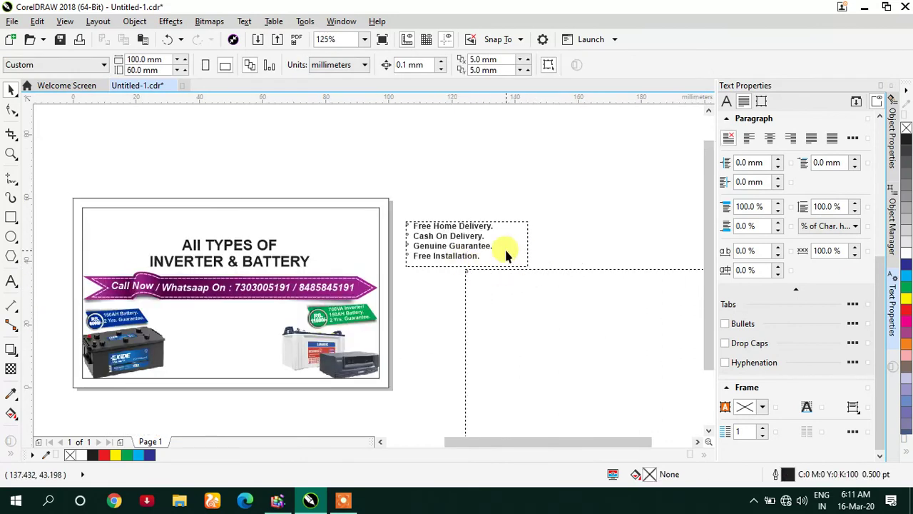
click(469, 270)
scroll(469, 271, up, 1)
scroll(463, 270, up, 3)
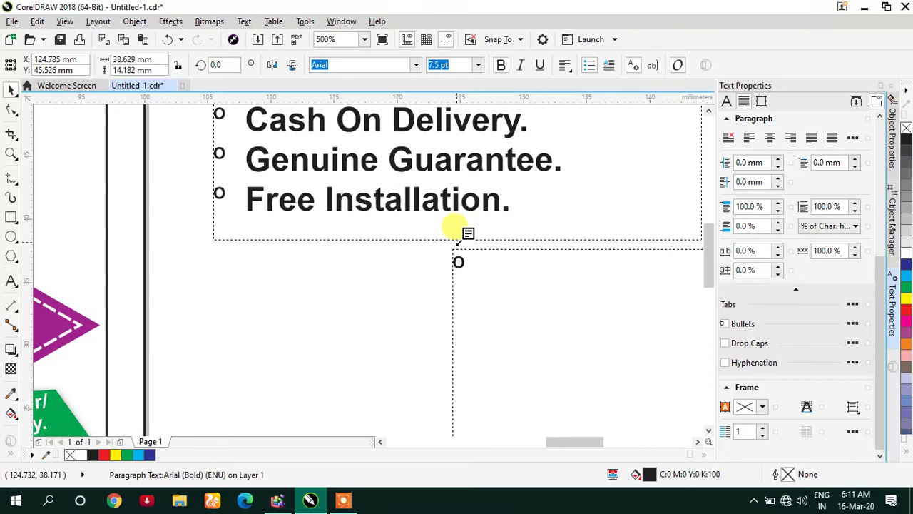
click(459, 260)
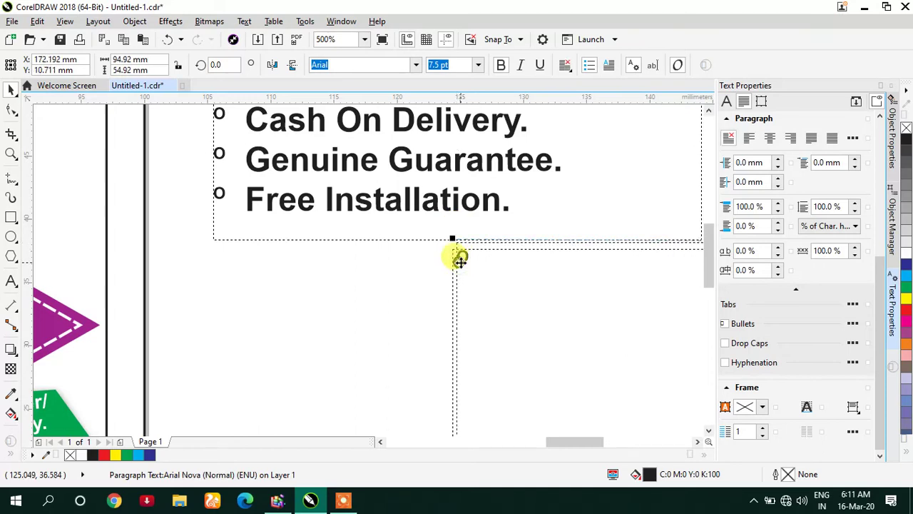
key(Delete)
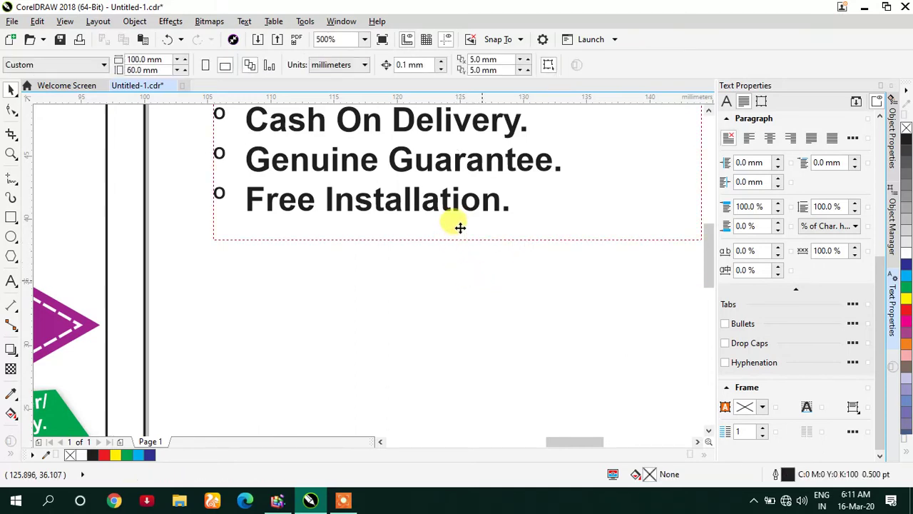
Narrow the bulleted text frame from its outer edge to about 28.2 mm wide, close to the longest line.
click(632, 209)
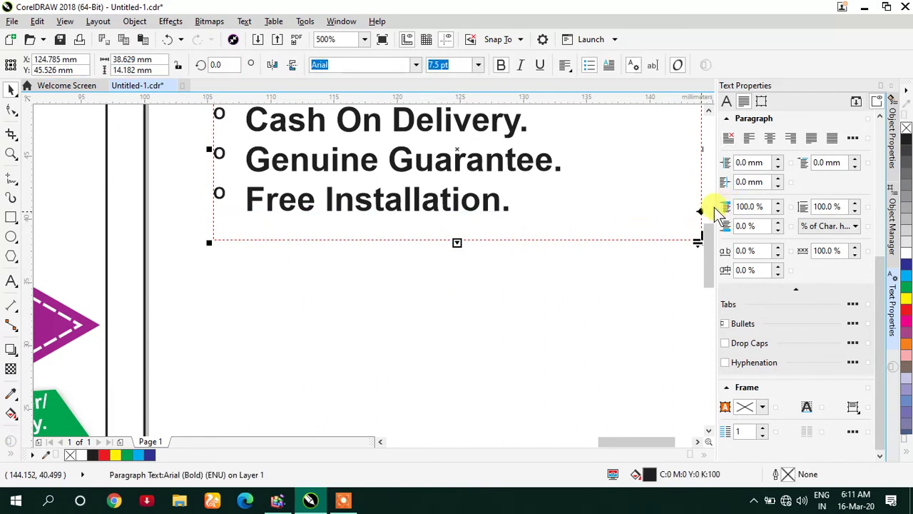
scroll(333, 271, down, 2)
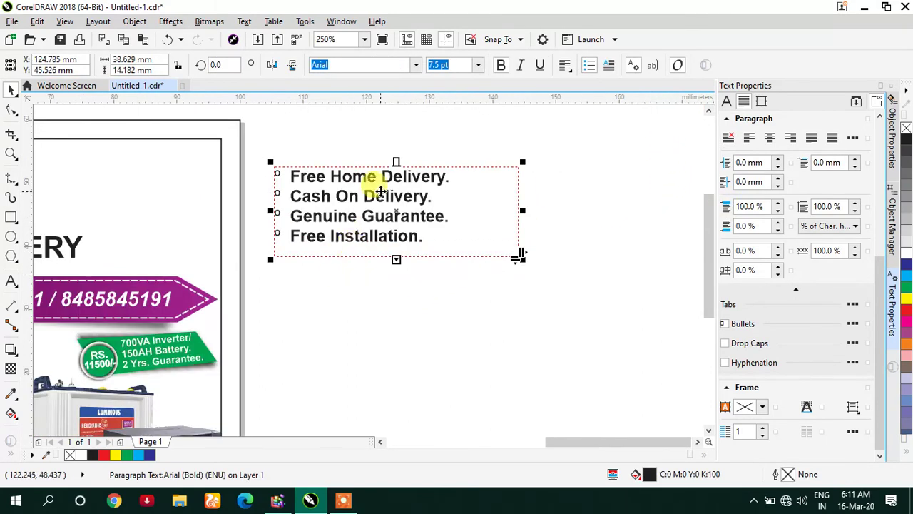
scroll(371, 179, up, 2)
click(908, 129)
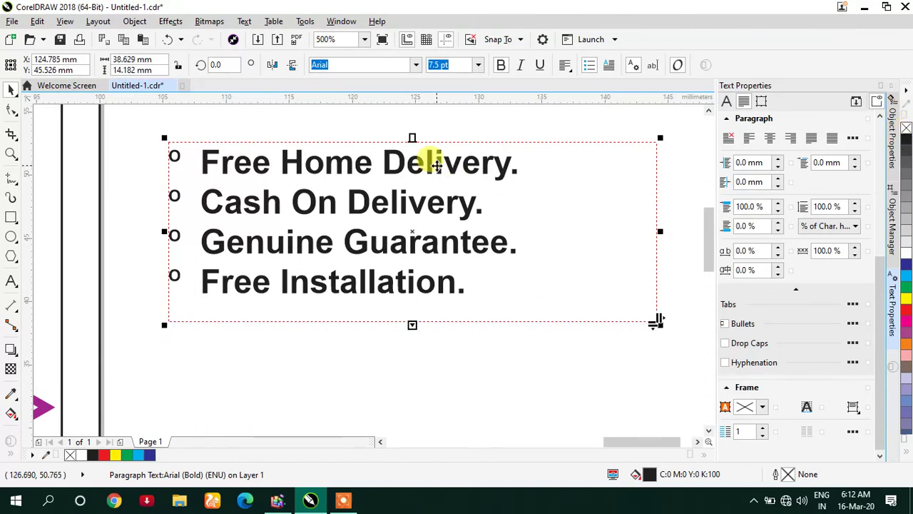
drag(659, 230, 529, 229)
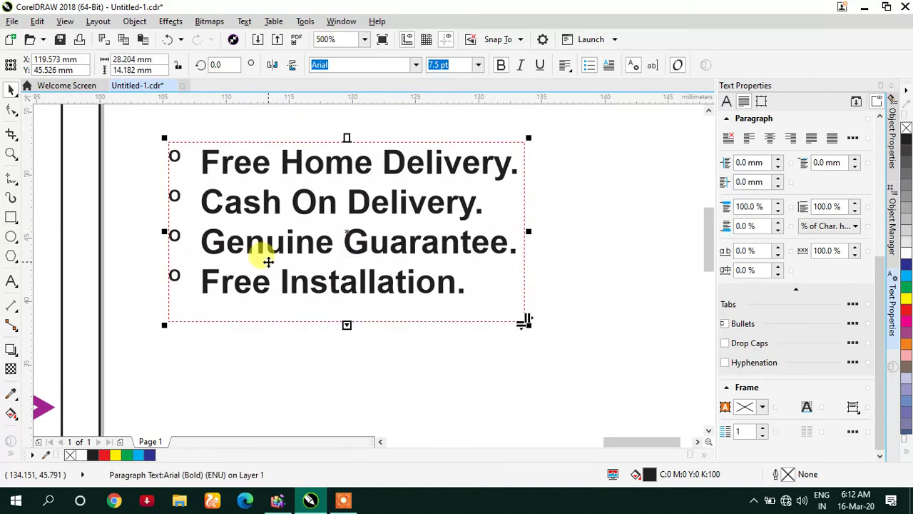
Change the list text font to Cambria in its normal style, without bold or italic.
click(418, 66)
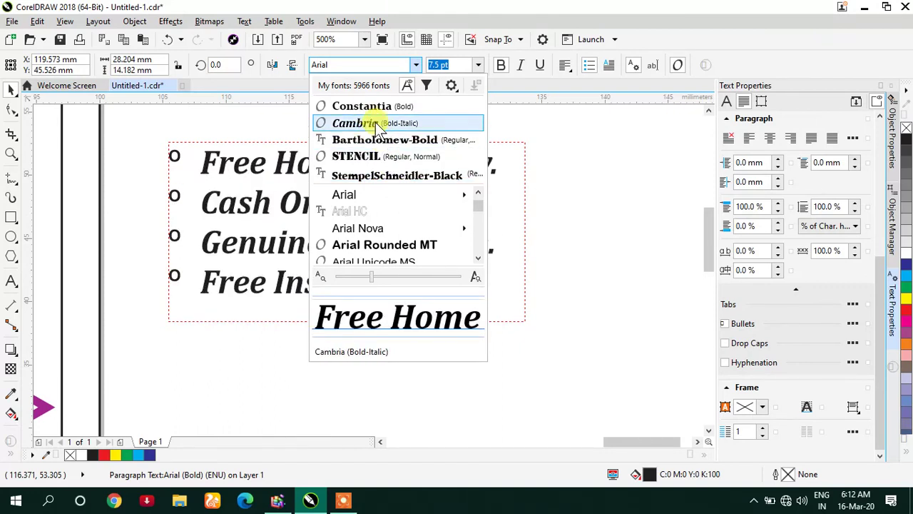
click(428, 123)
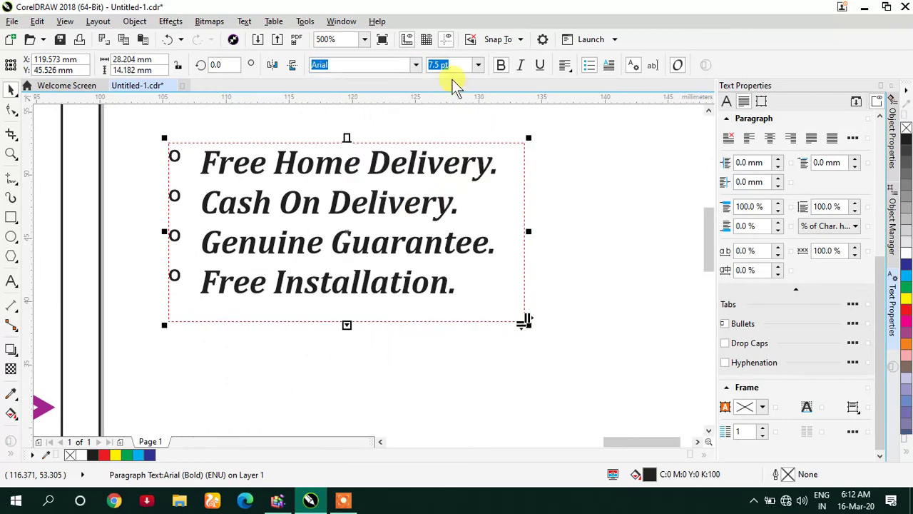
click(520, 66)
click(522, 66)
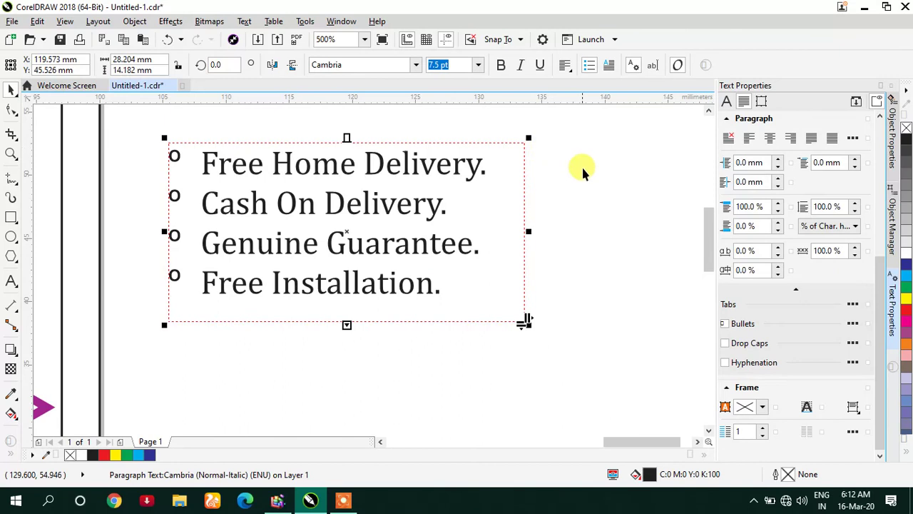
click(534, 242)
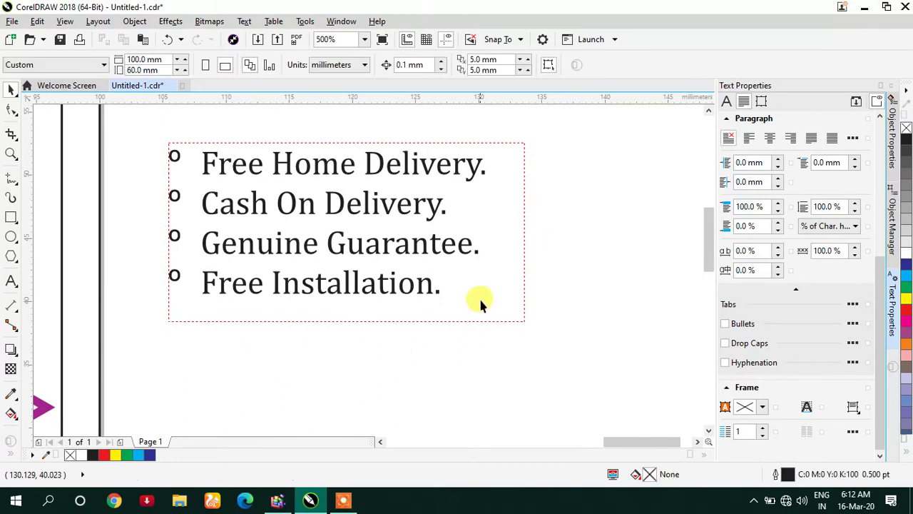
Move the bulleted list onto the flyer between the two battery pictures and extend its frame downward to about 20.6 mm high.
scroll(548, 221, down, 1)
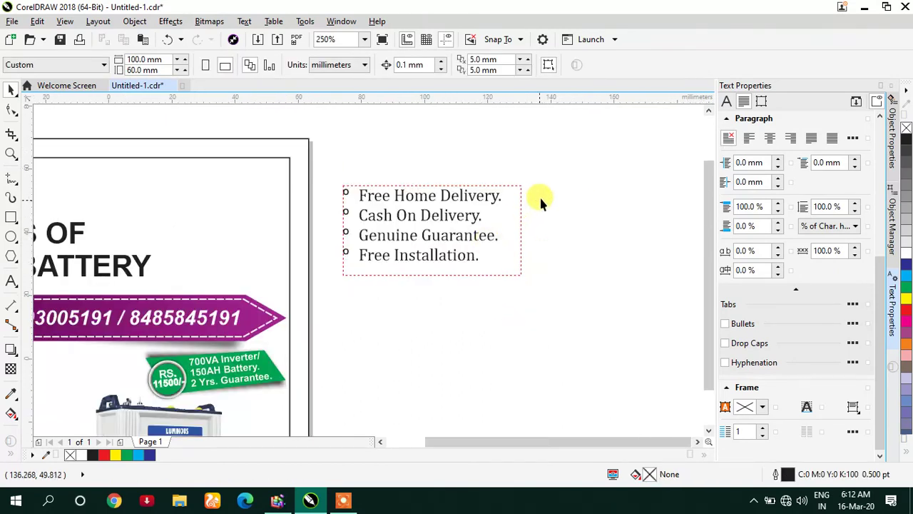
scroll(532, 200, down, 1)
drag(485, 219, 245, 310)
scroll(230, 358, up, 2)
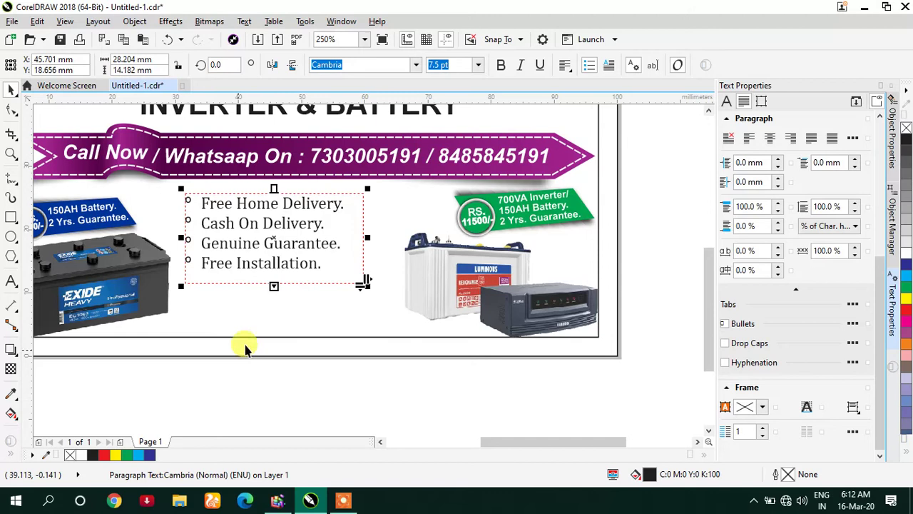
drag(273, 286, 273, 326)
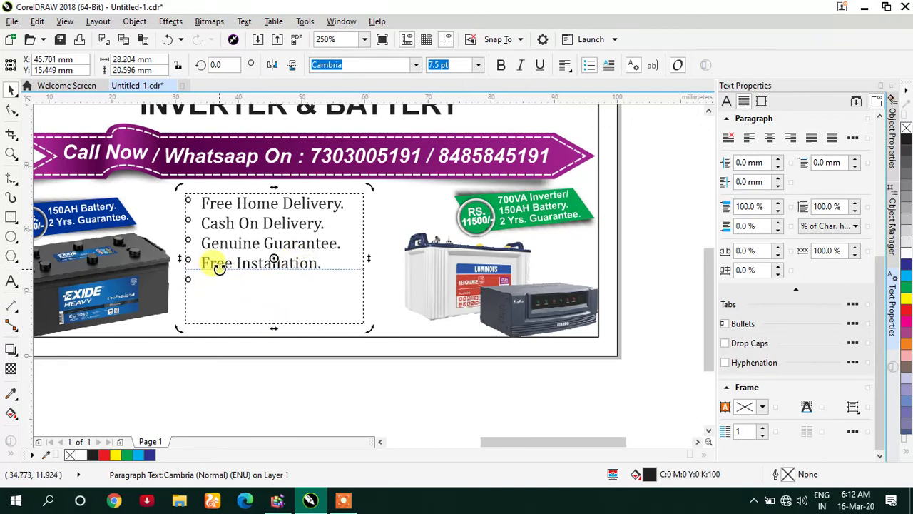
Add the line "150AH Battery" at the empty fifth bullet of the list and start another bullet below it.
double_click(213, 265)
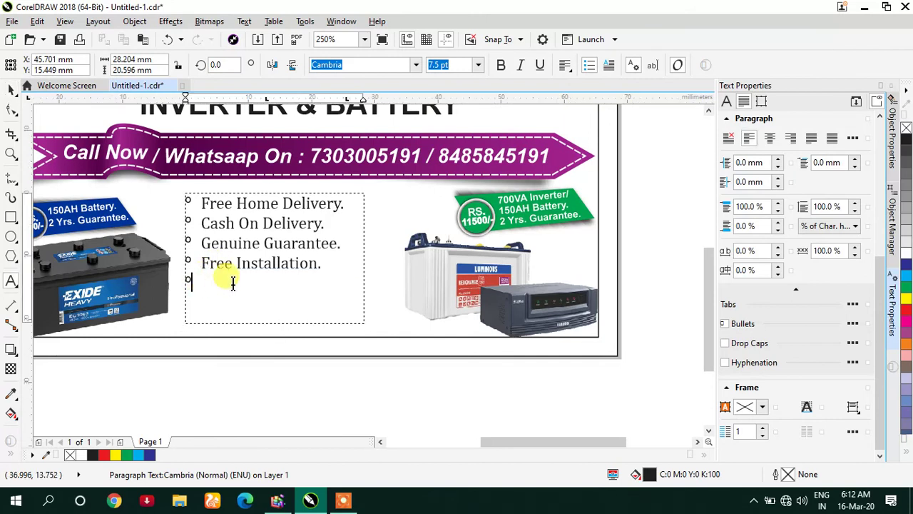
click(232, 281)
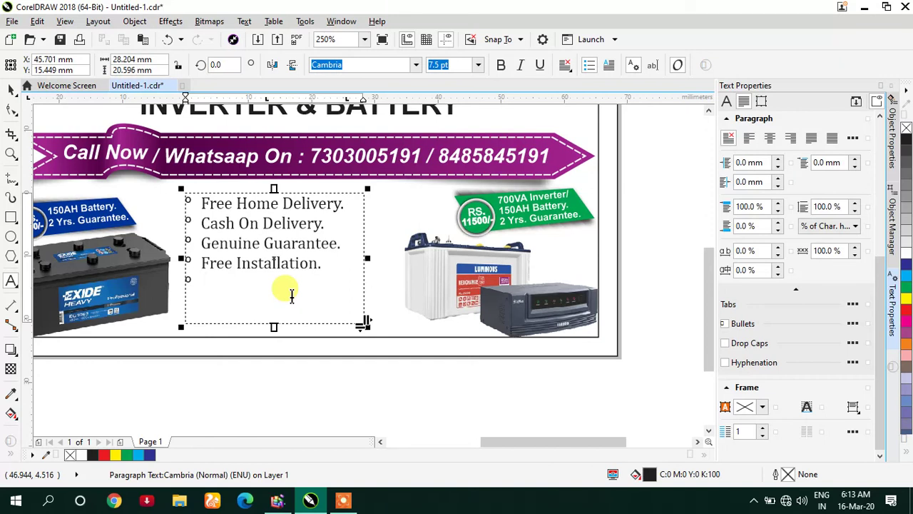
text(150)
text(A)
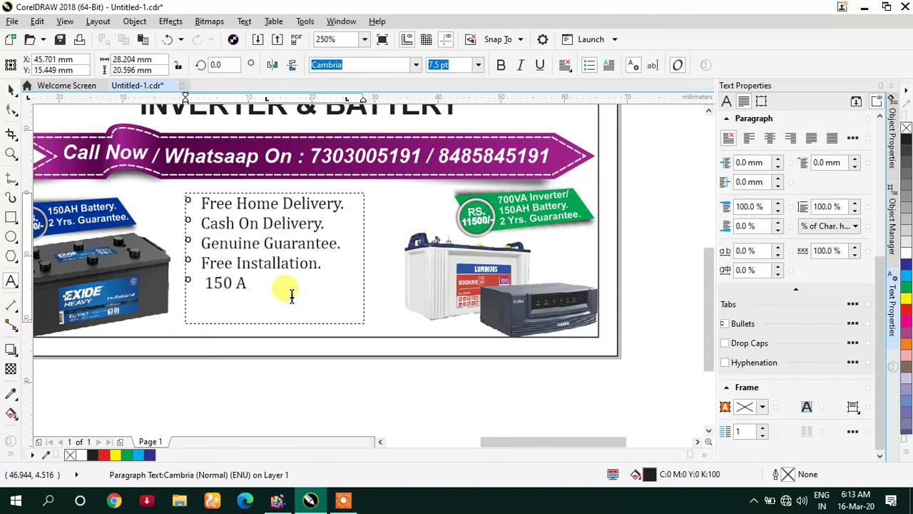
key(BackSpace)
key(BackSpace)
text(Ah)
key(BackSpace)
text(H Battery)
key(Return)
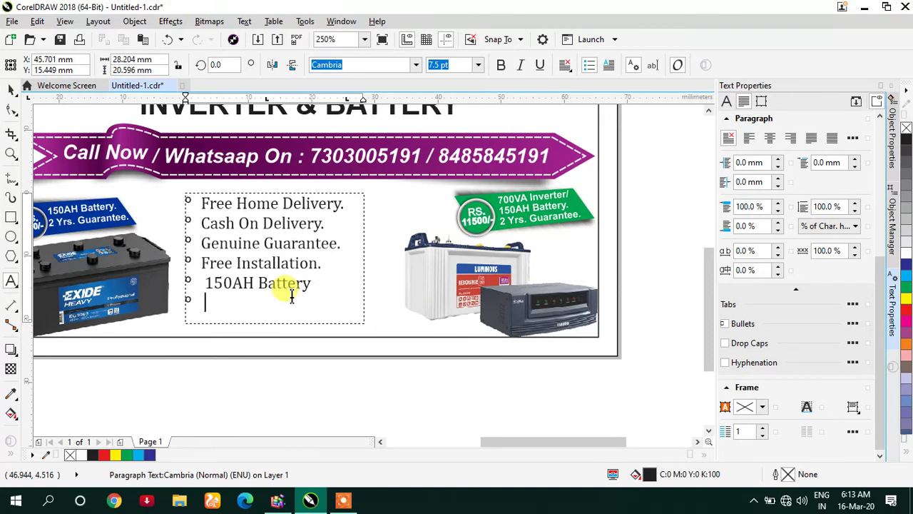
Enter "700VA Inverter." as the sixth bullet line and end the "150AH Battery" line with a full stop.
text(700VA Inverter)
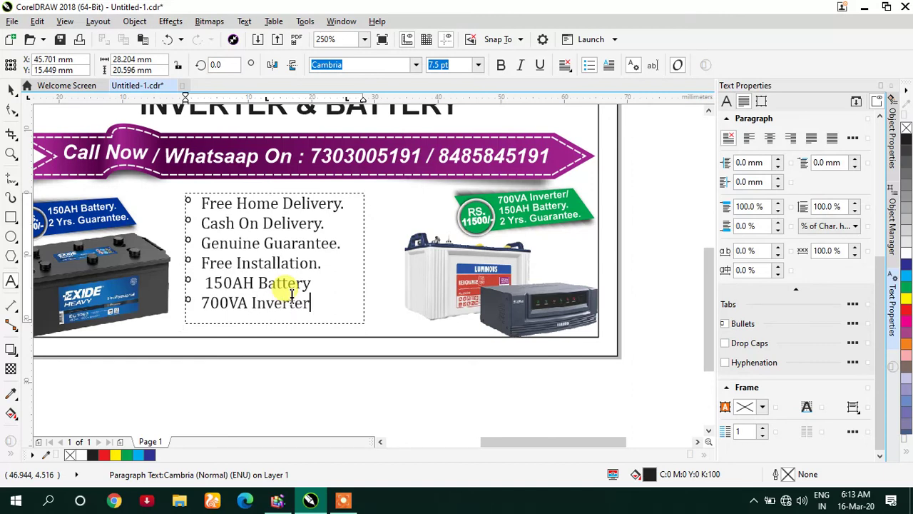
text(.)
key(Escape)
text(.)
Remove the leading space before "150AH Battery." so it aligns with the other bullets, and finish editing with nothing selected.
click(207, 284)
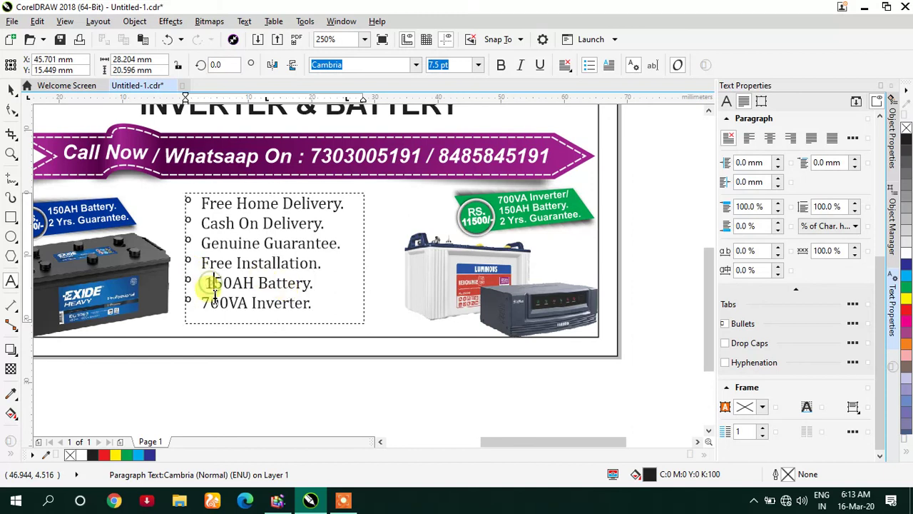
key(BackSpace)
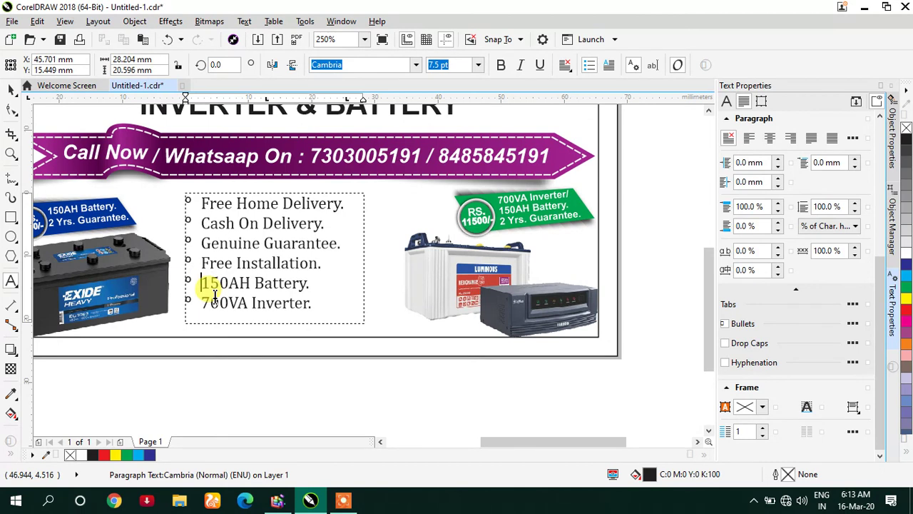
key(BackSpace)
key(ctrl+z)
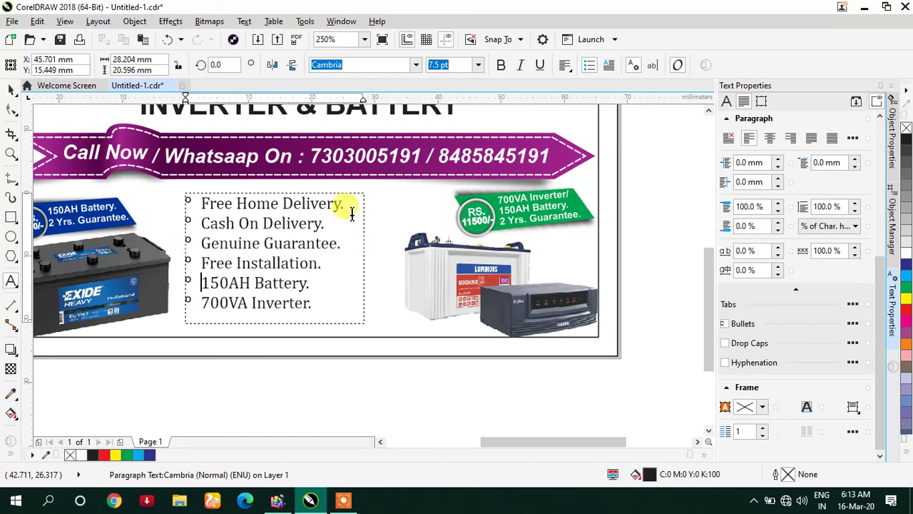
click(10, 88)
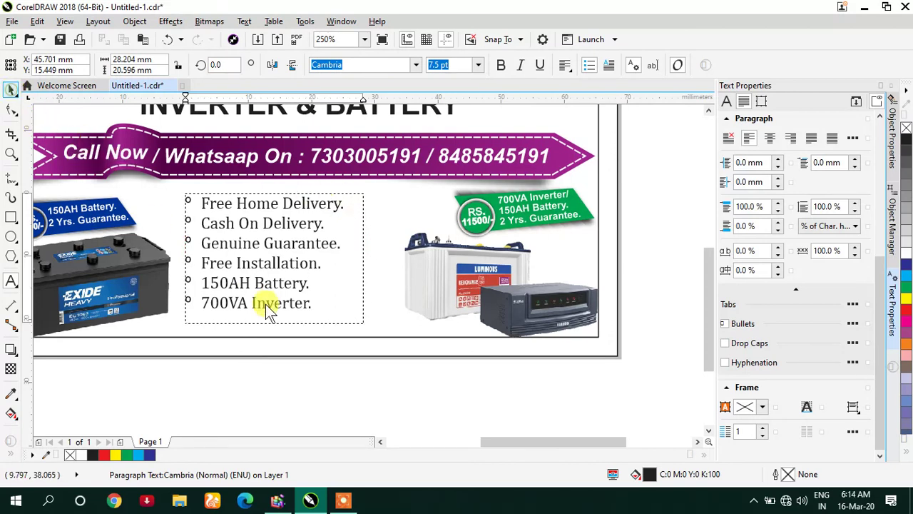
click(381, 386)
scroll(381, 386, down, 2)
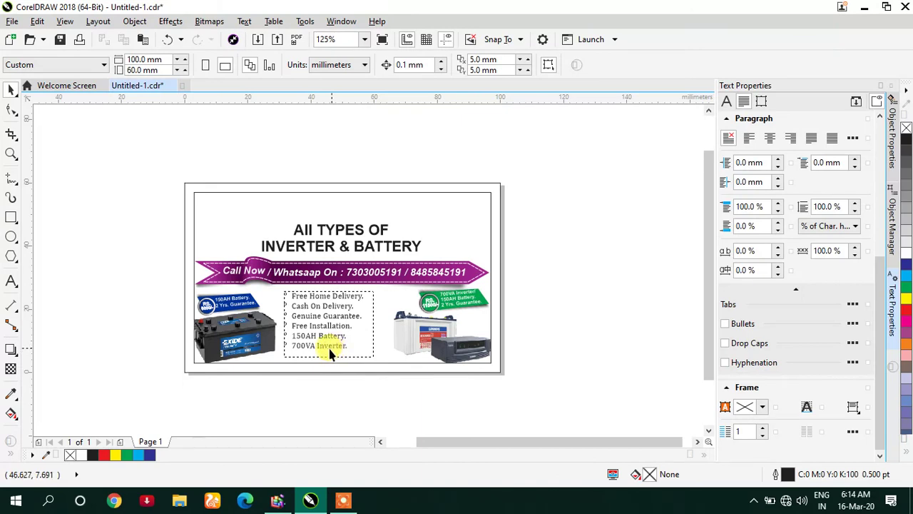
click(341, 500)
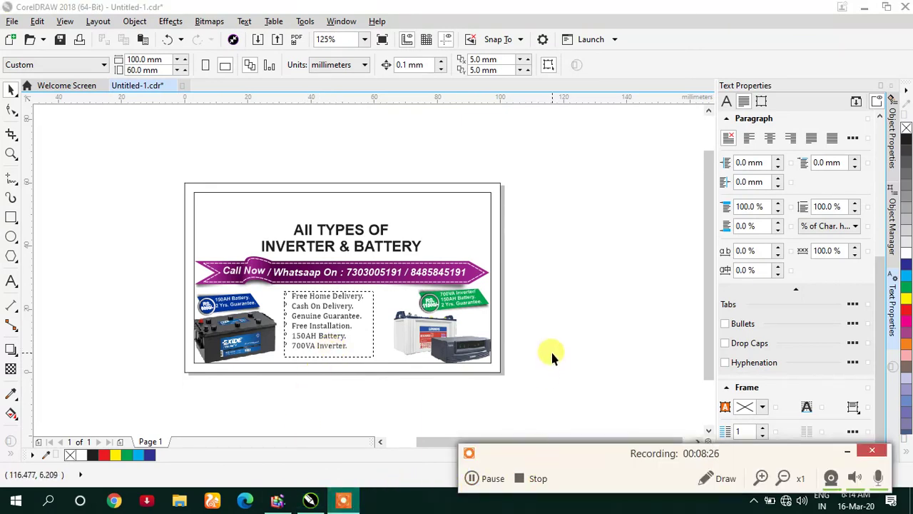
scroll(290, 348, up, 2)
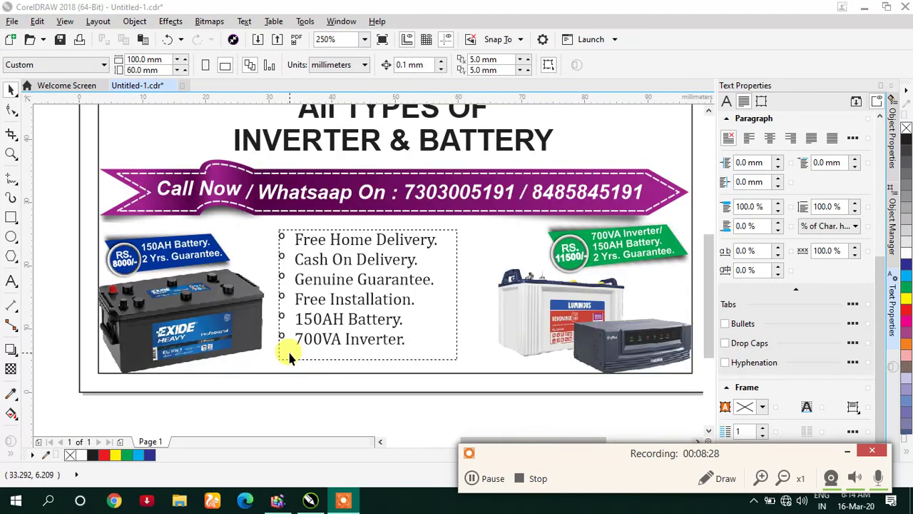